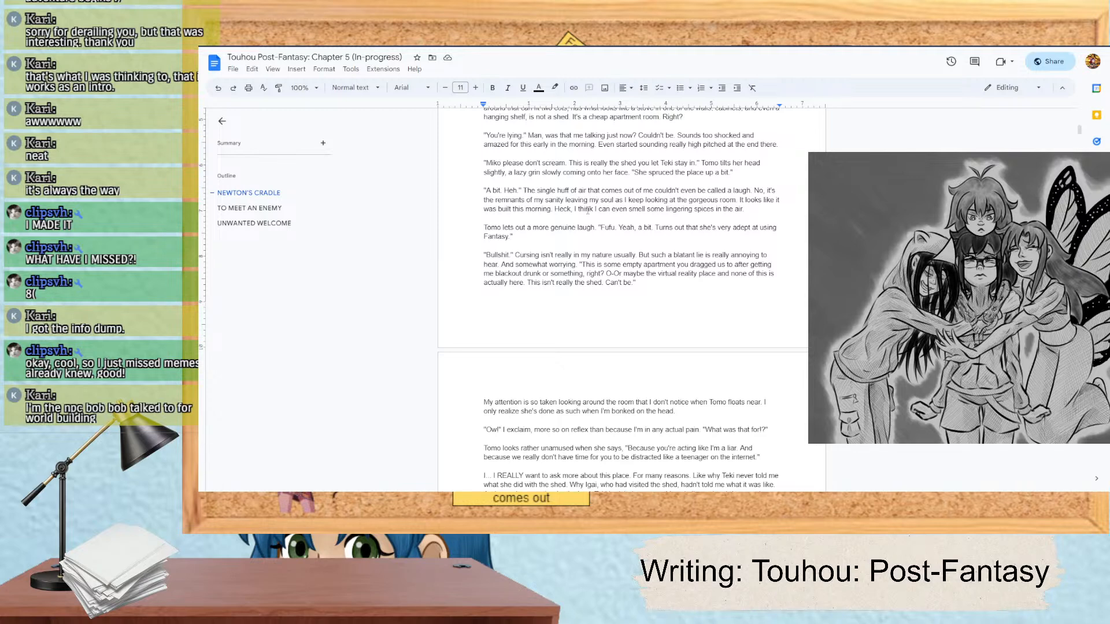
scroll(595, 220, "down", 5)
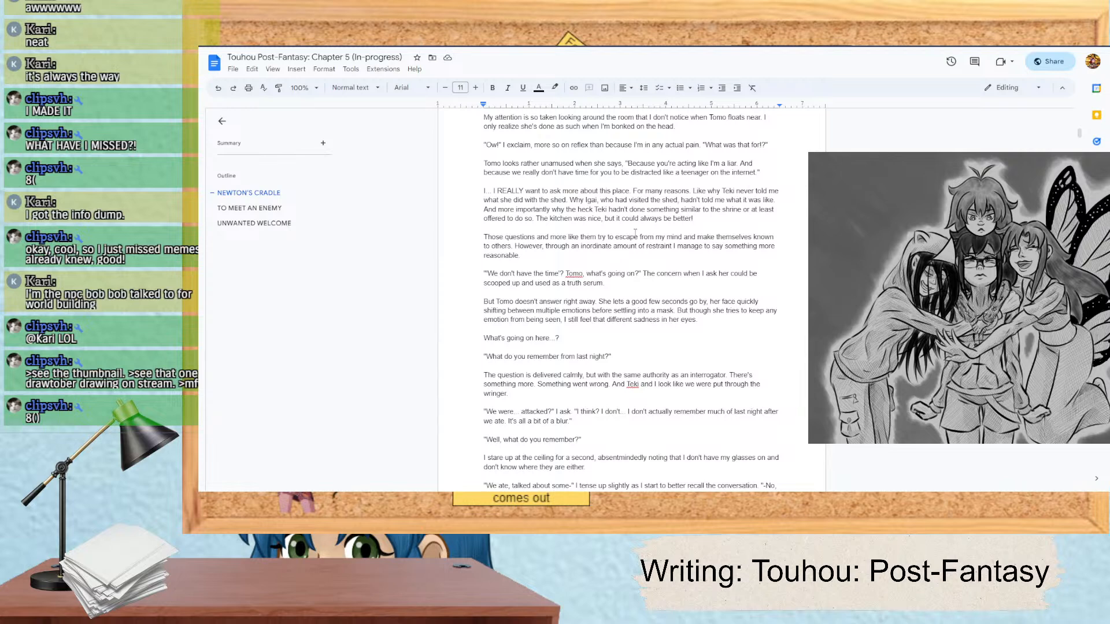
scroll(635, 232, "down", 2)
scroll(635, 232, "down", 1)
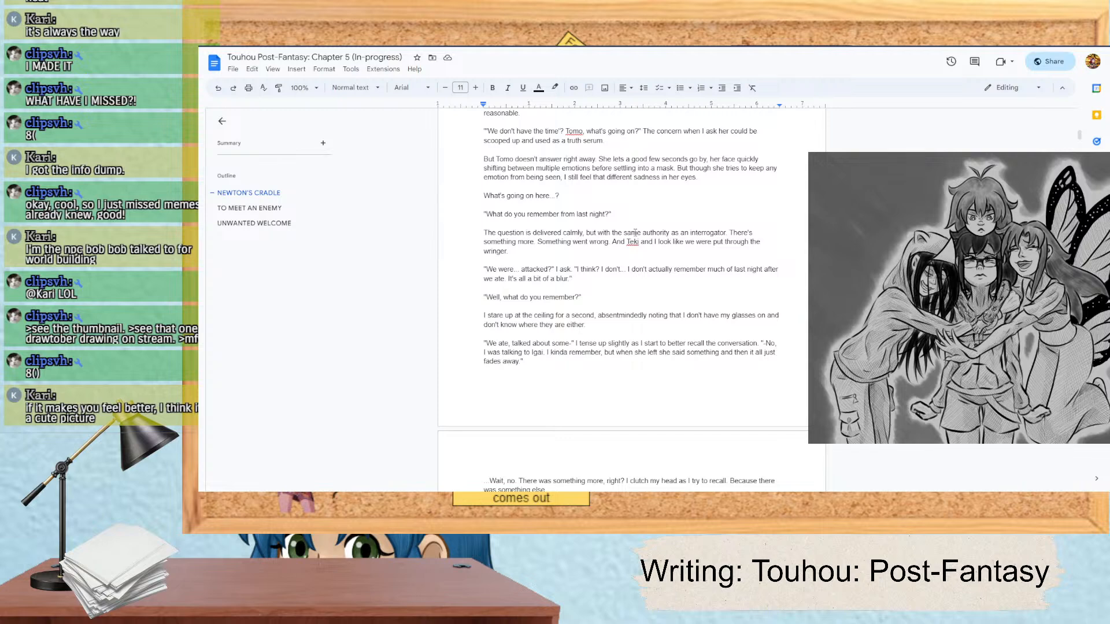
scroll(771, 351, "down", 1)
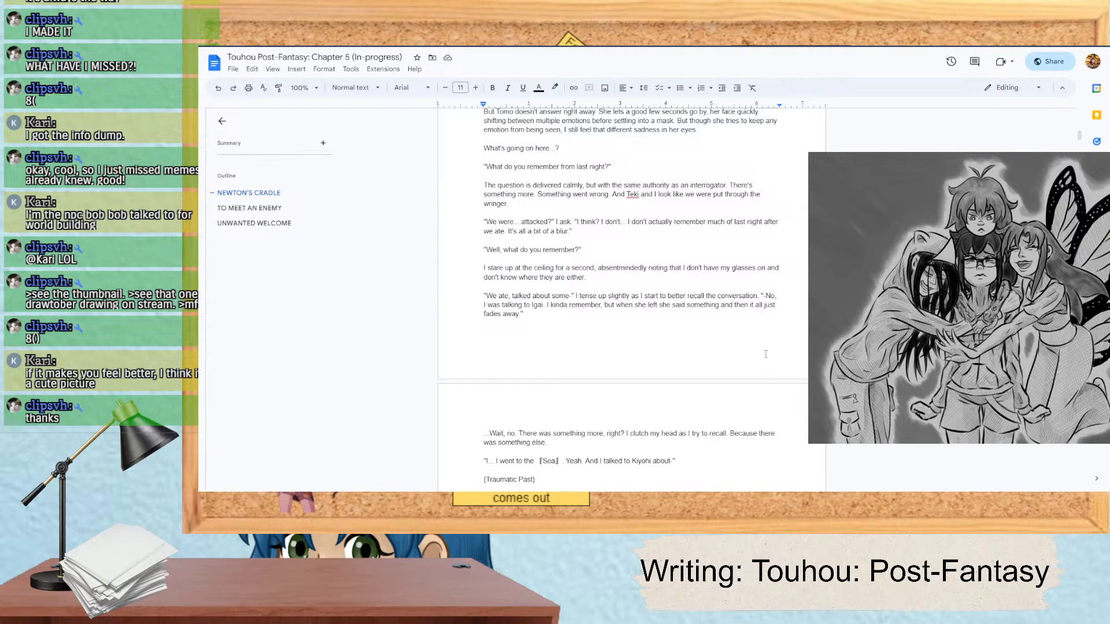
scroll(737, 353, "down", 3)
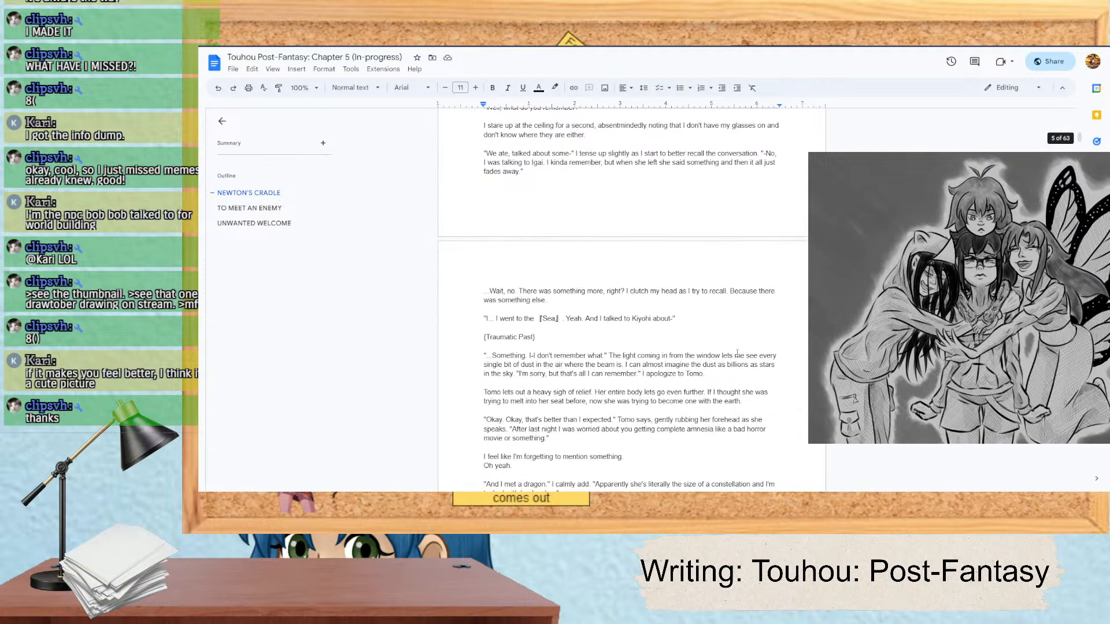
scroll(736, 353, "down", 3)
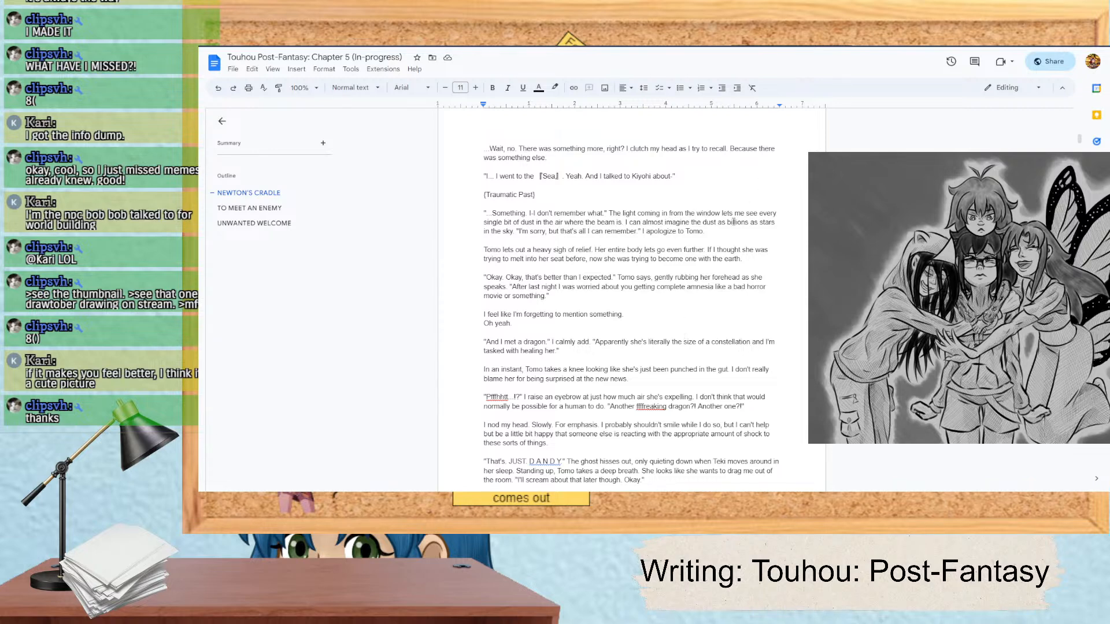
scroll(733, 222, "down", 3)
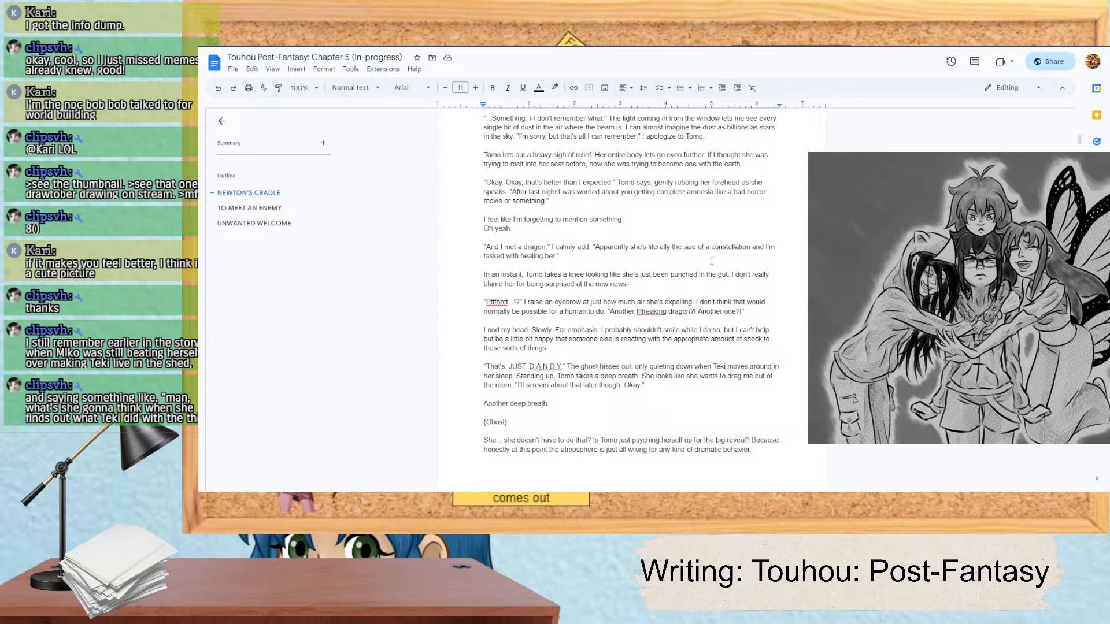
scroll(711, 260, "down", 4)
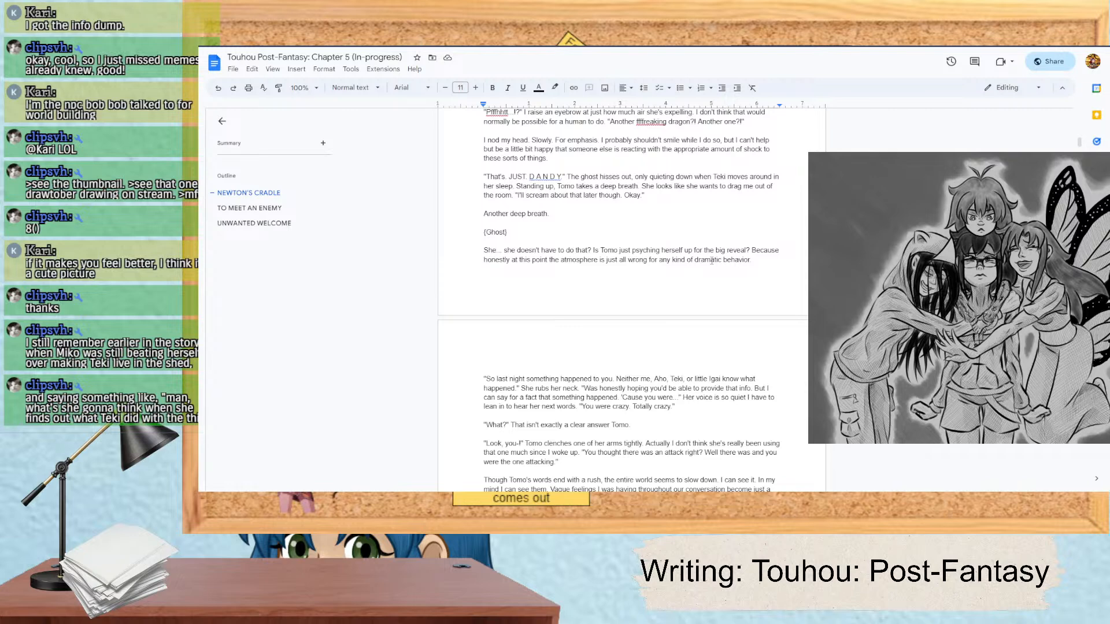
scroll(711, 261, "down", 1)
left_click_drag(484, 186, 444, 186)
left_click(519, 160)
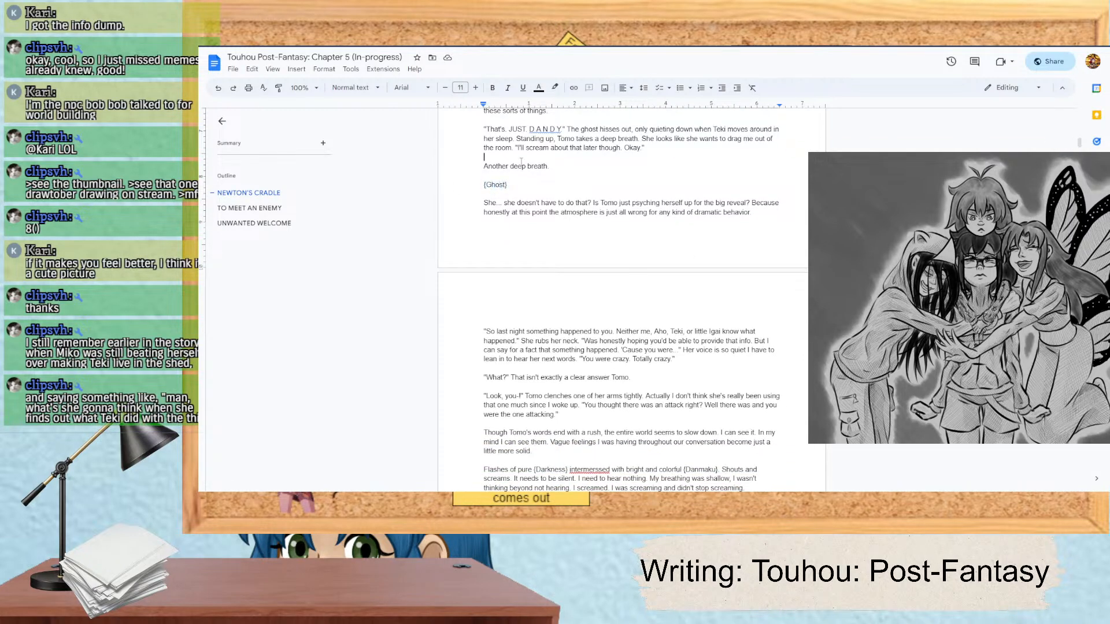
scroll(520, 161, "down", 2)
scroll(519, 162, "up", 1)
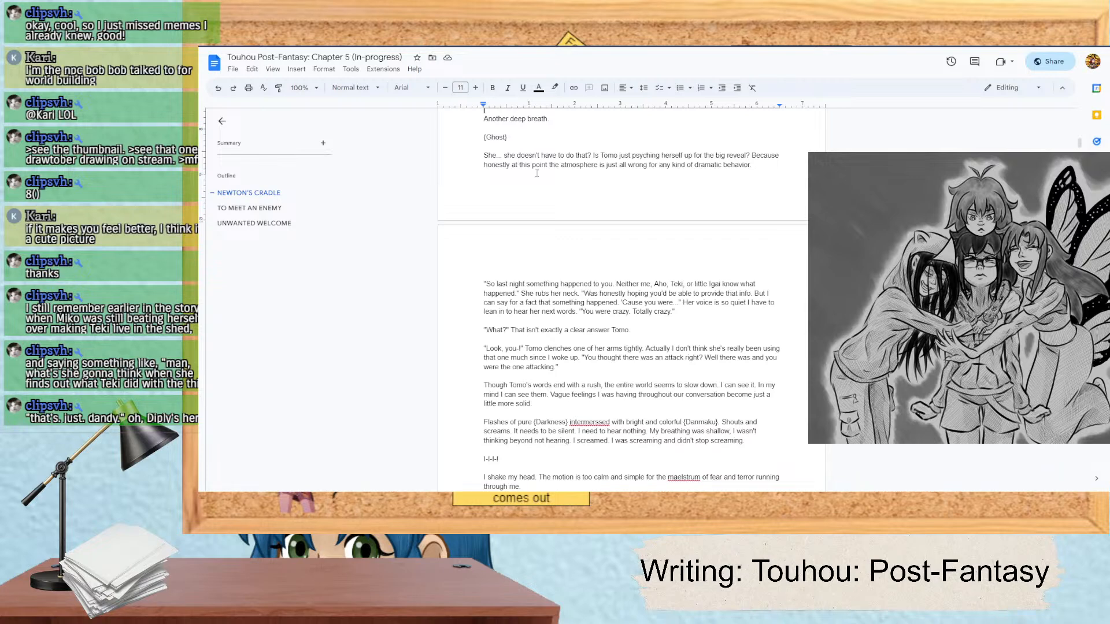
scroll(537, 173, "down", 3)
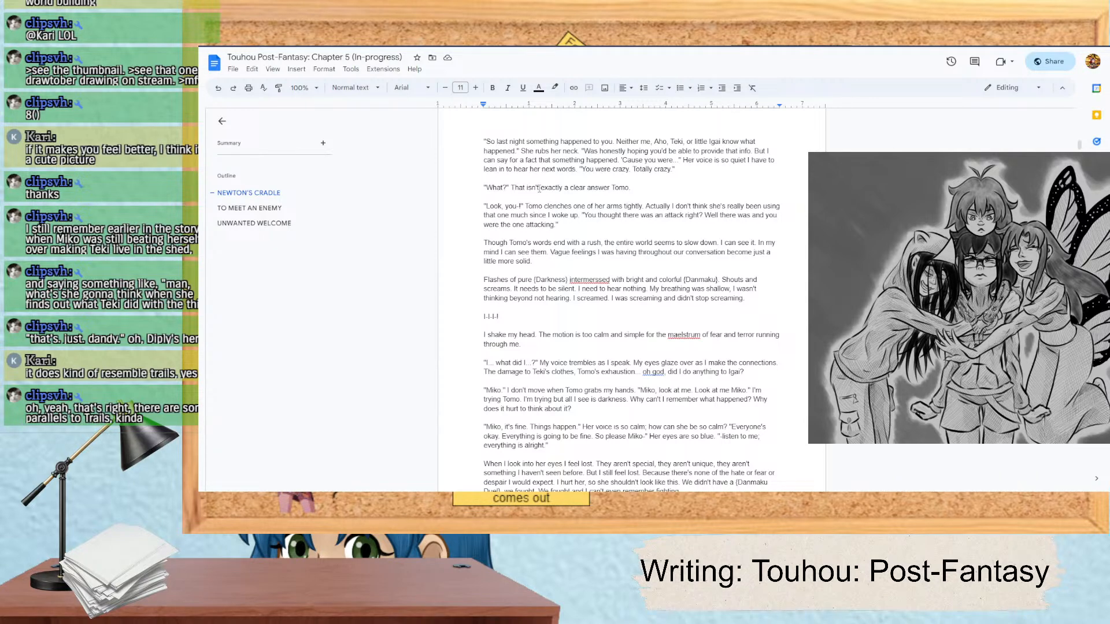
Step: Correct the misspelled words to "interspersed" in the Darkness and Danmaku flashback and to the suggested "maelstrom" in the paragraph after it
scroll(600, 157, "down", 2)
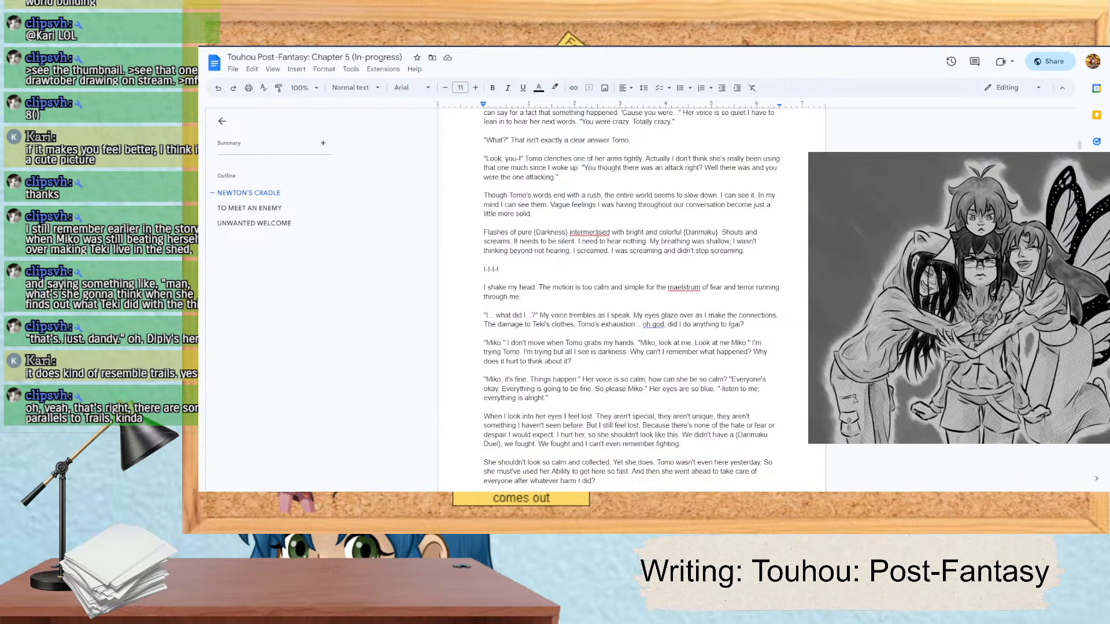
left_click(596, 232)
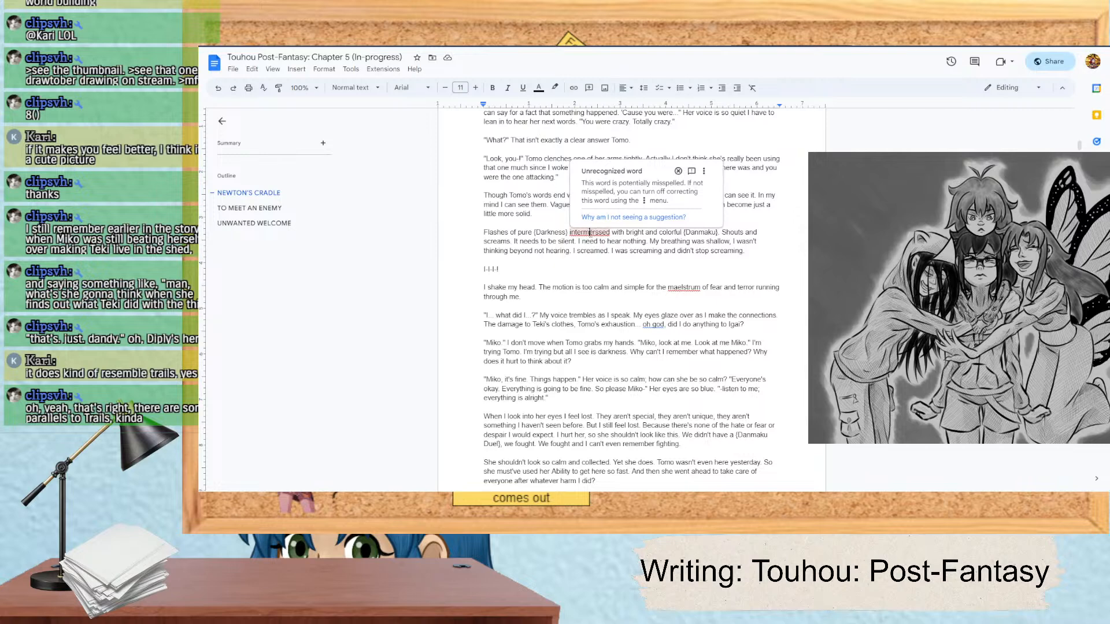
left_click_drag(570, 233, 611, 232)
right_click(585, 232)
key("Escape")
type("interspersed")
left_click(566, 261)
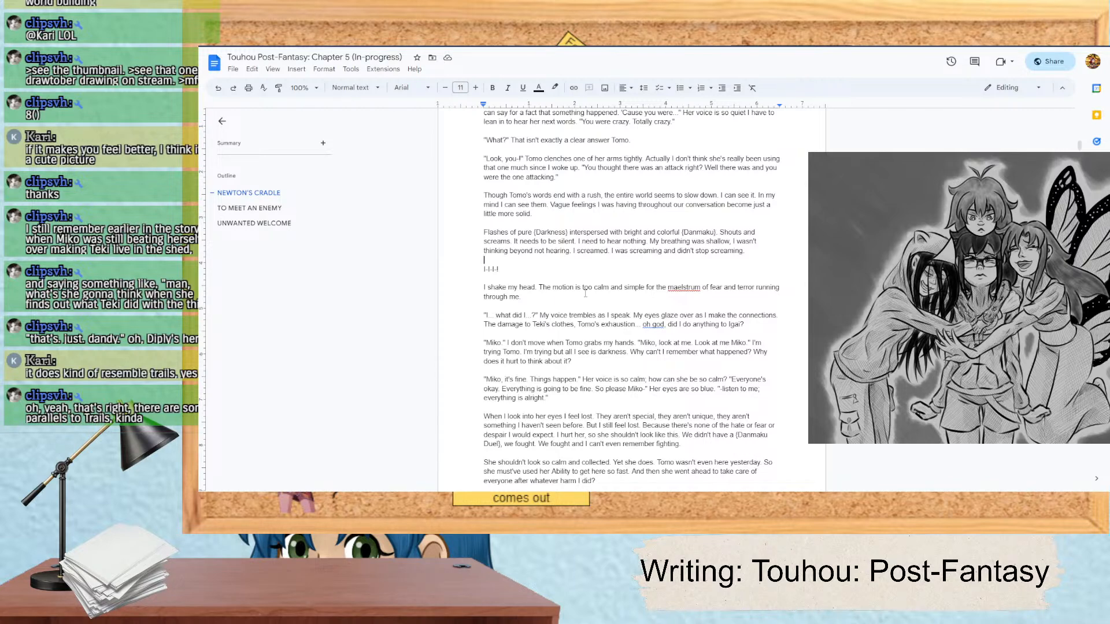
left_click(668, 287)
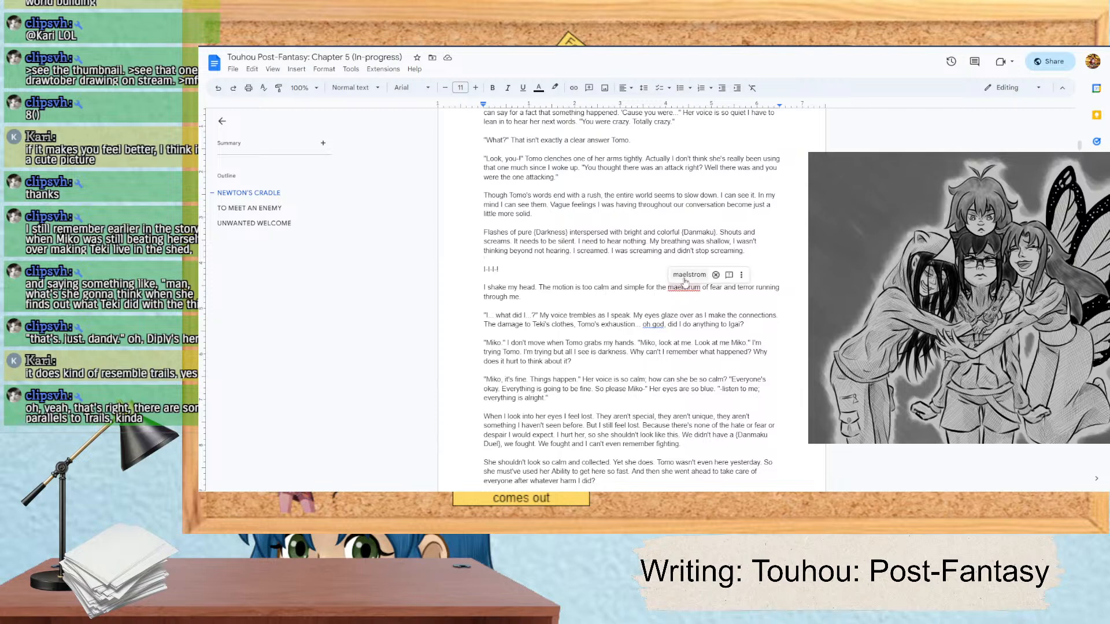
left_click(685, 274)
Step: Proofread the passage where Tomo calms Miko, continuing to the talk about the damaged shrine
scroll(616, 301, "down", 3)
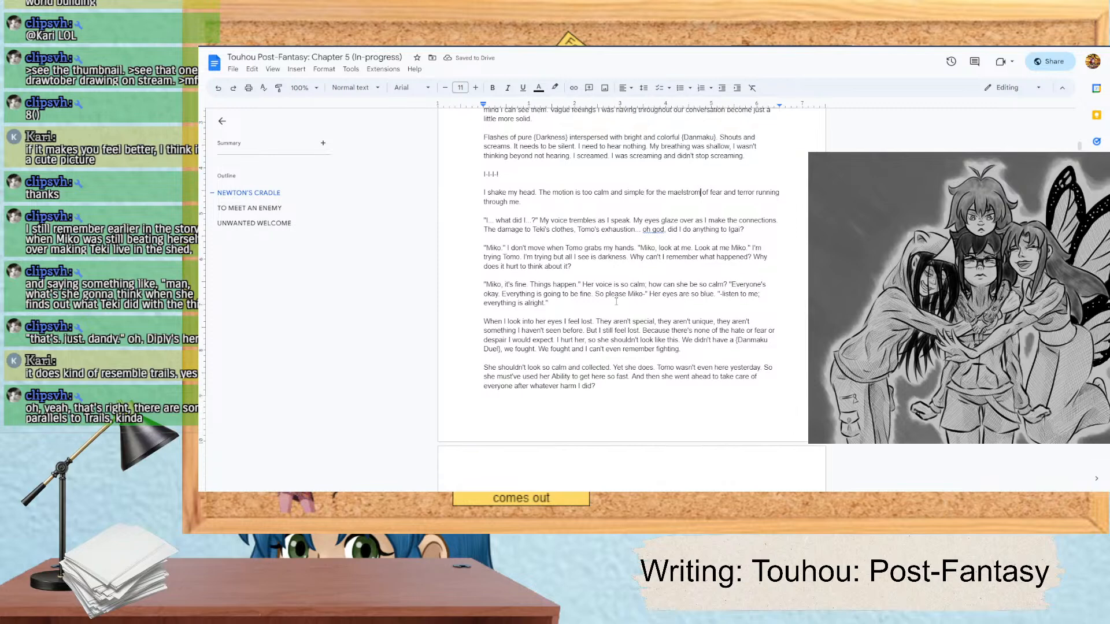
scroll(616, 301, "down", 3)
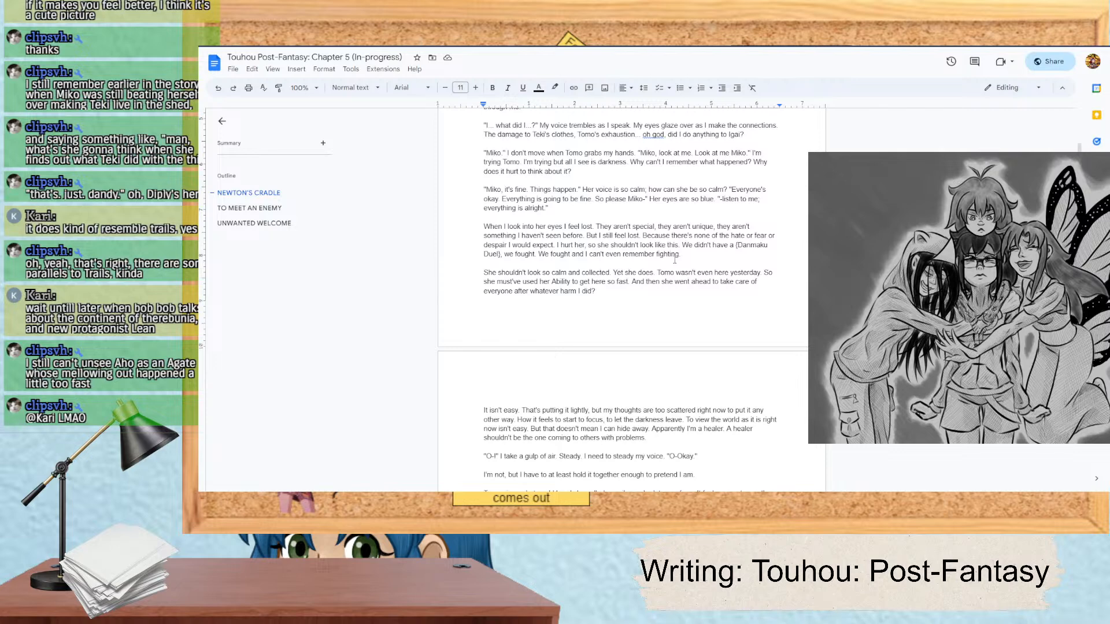
scroll(674, 260, "down", 5)
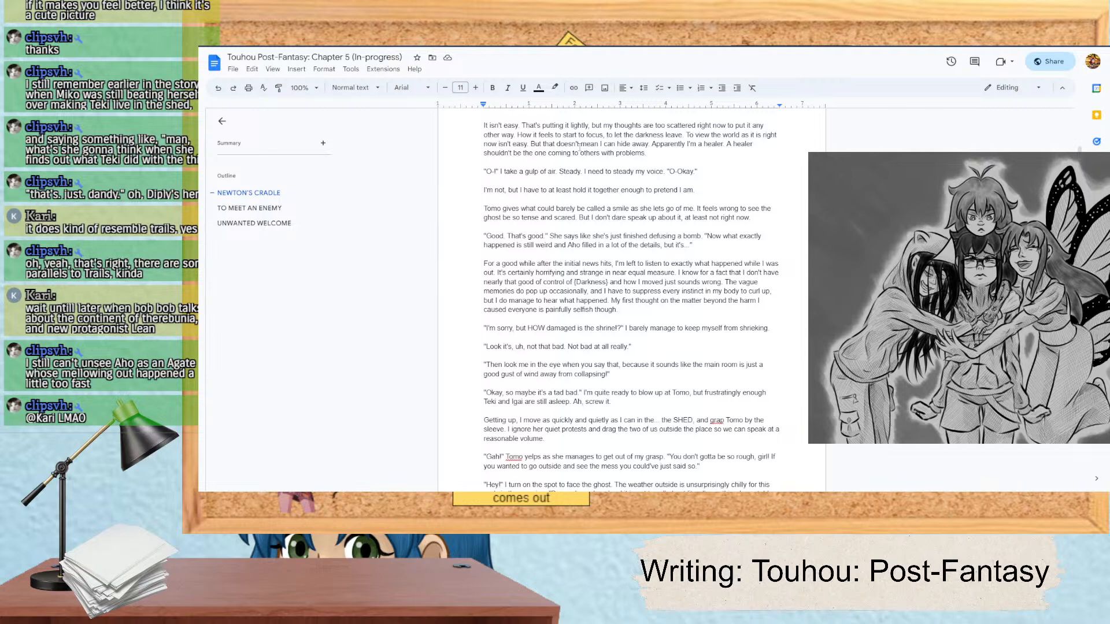
Step: Switch to Google Drive and look through the story folder's reference, omake and chapter files
key("ctrl+shift+Tab")
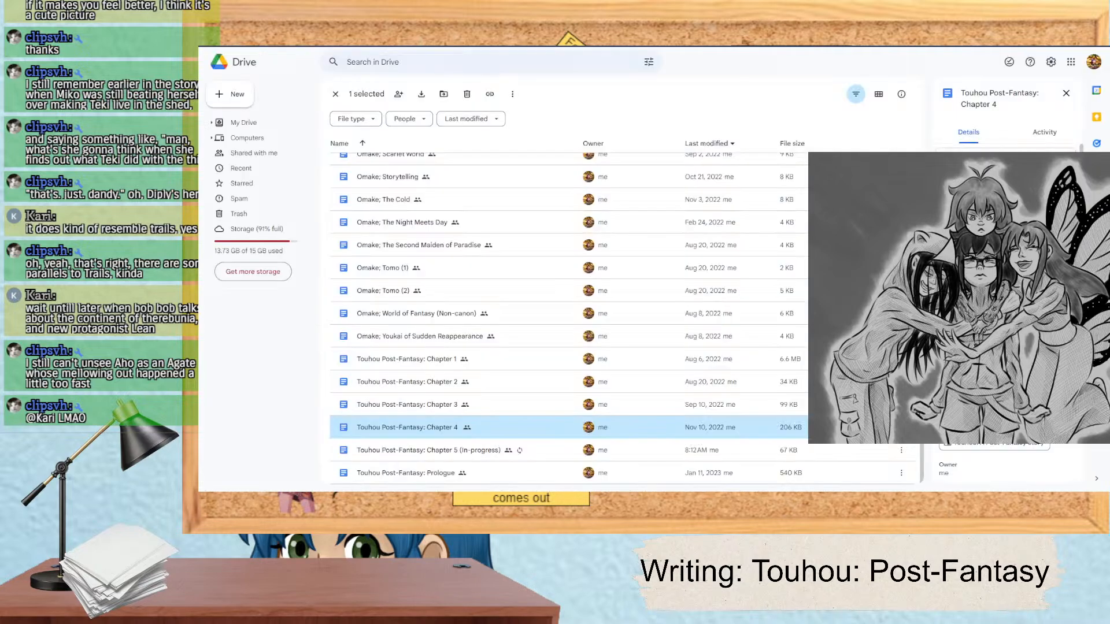
scroll(481, 240, "up", 10)
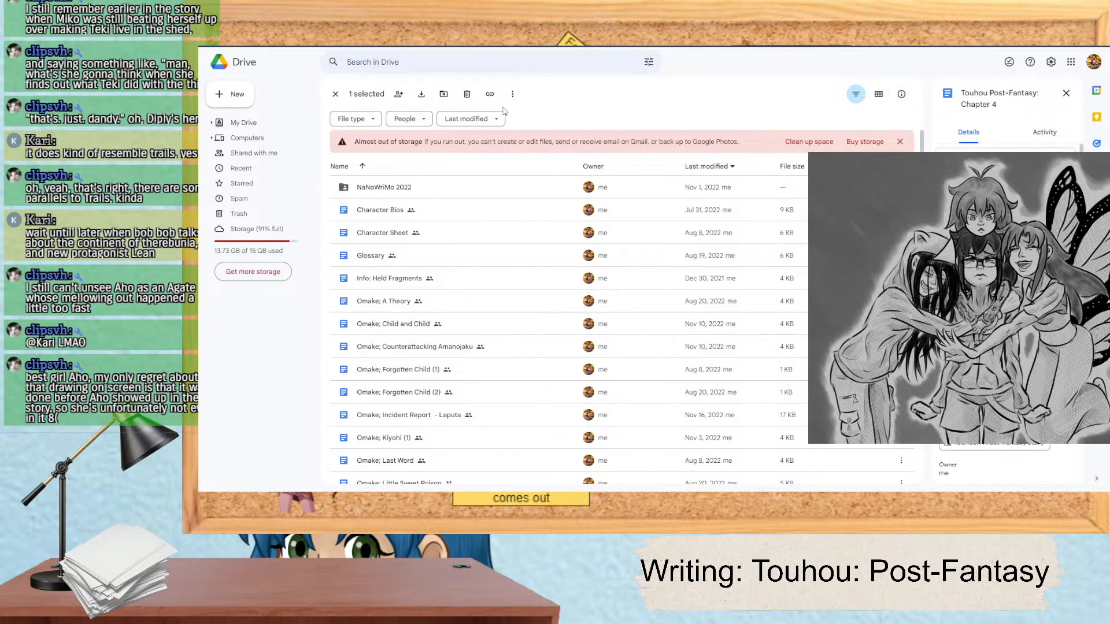
scroll(1006, 300, "down", 3)
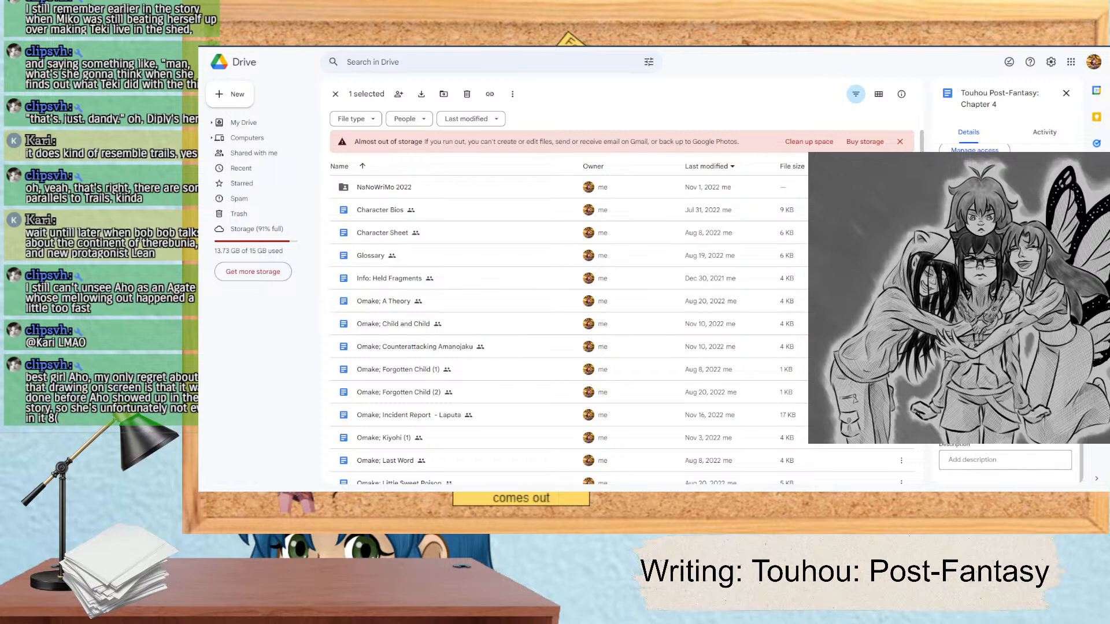
scroll(569, 324, "down", 7)
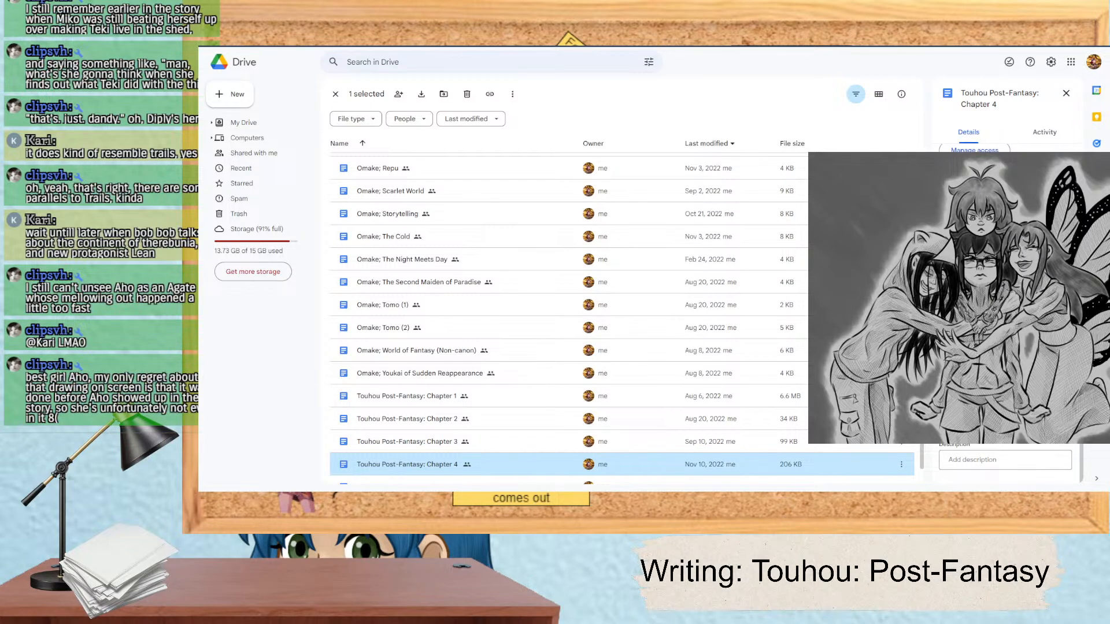
scroll(569, 318, "down", 2)
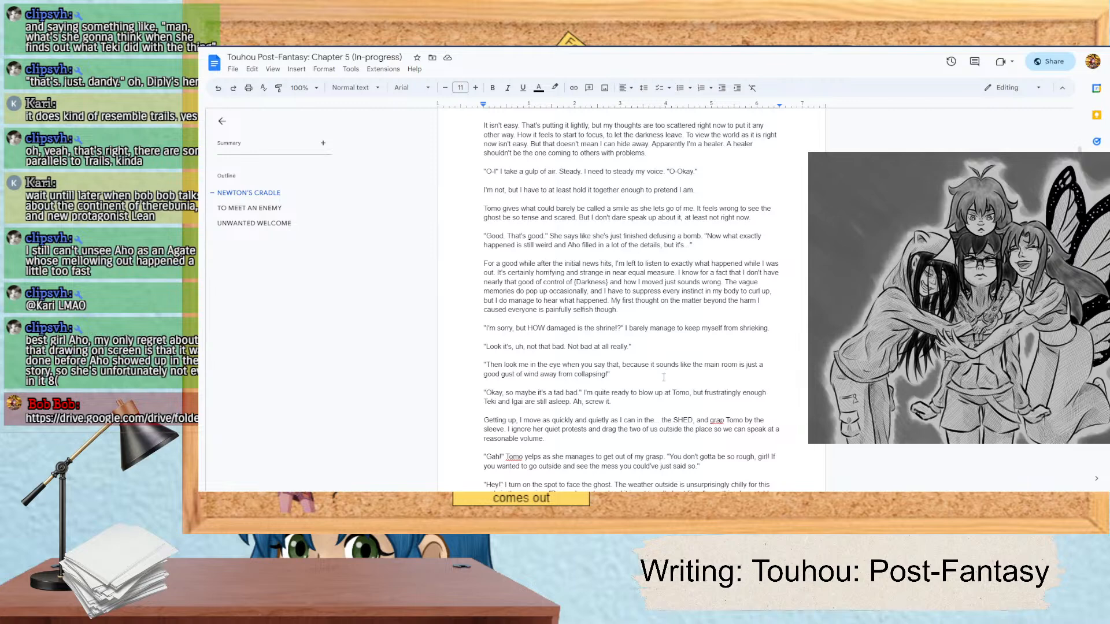
Step: Return to the Chapter 5 document and correct "grap" to "grab" in the "Getting up" paragraph
scroll(666, 372, "down", 1)
left_click(716, 373)
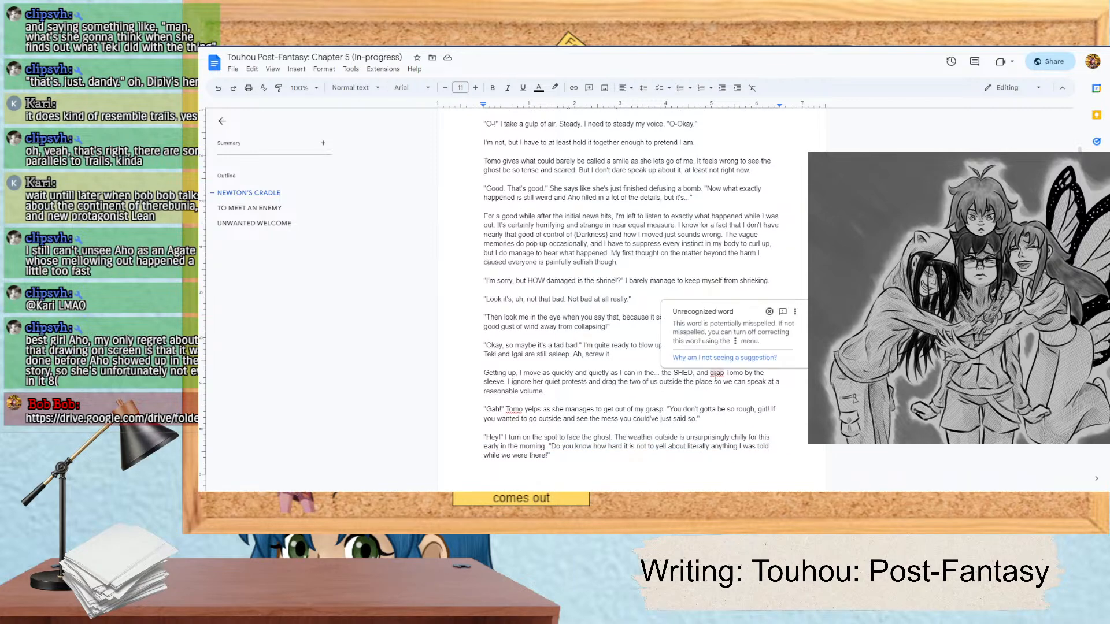
left_click(724, 373)
key("BackSpace")
type("b")
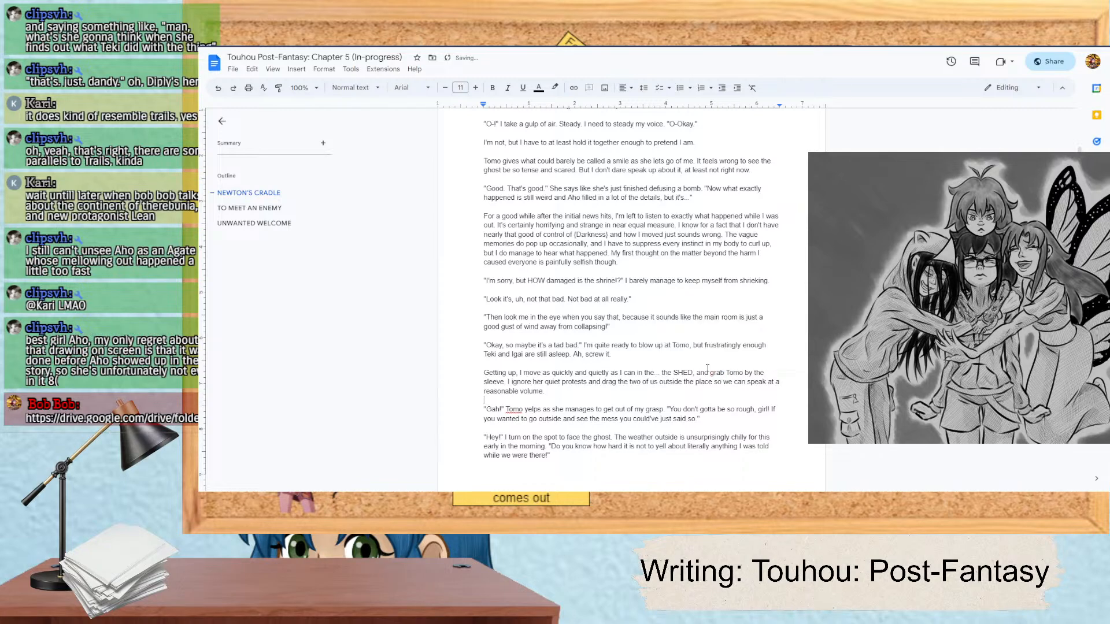
Step: Proofread the scene outside the shed up to Miko and Tomo reaching the ruined front of the shrine
scroll(707, 369, "down", 3)
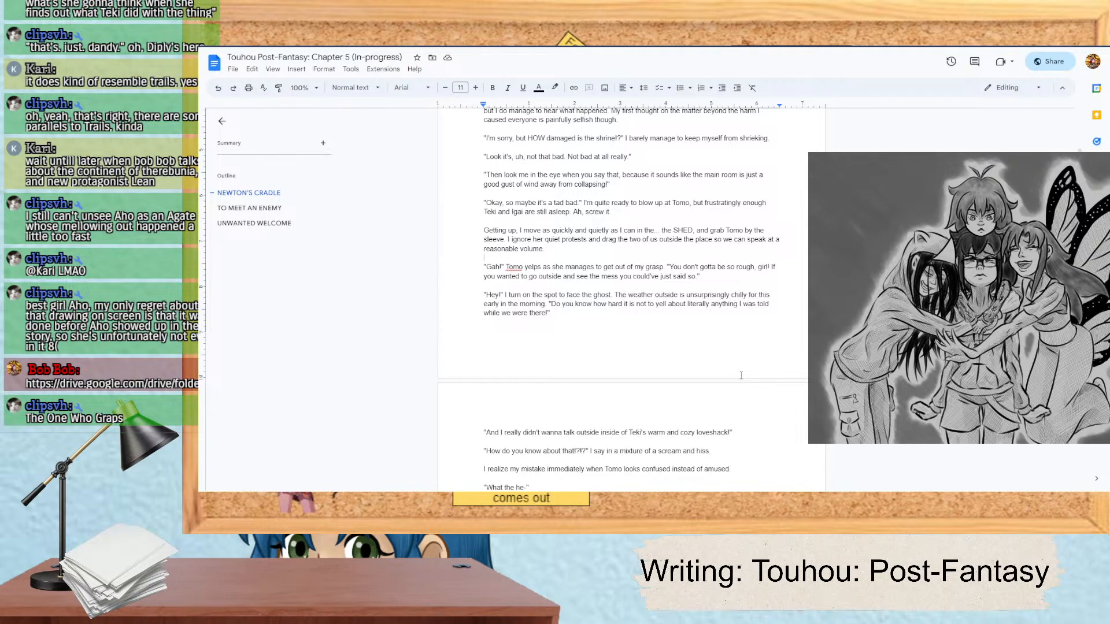
scroll(740, 375, "down", 4)
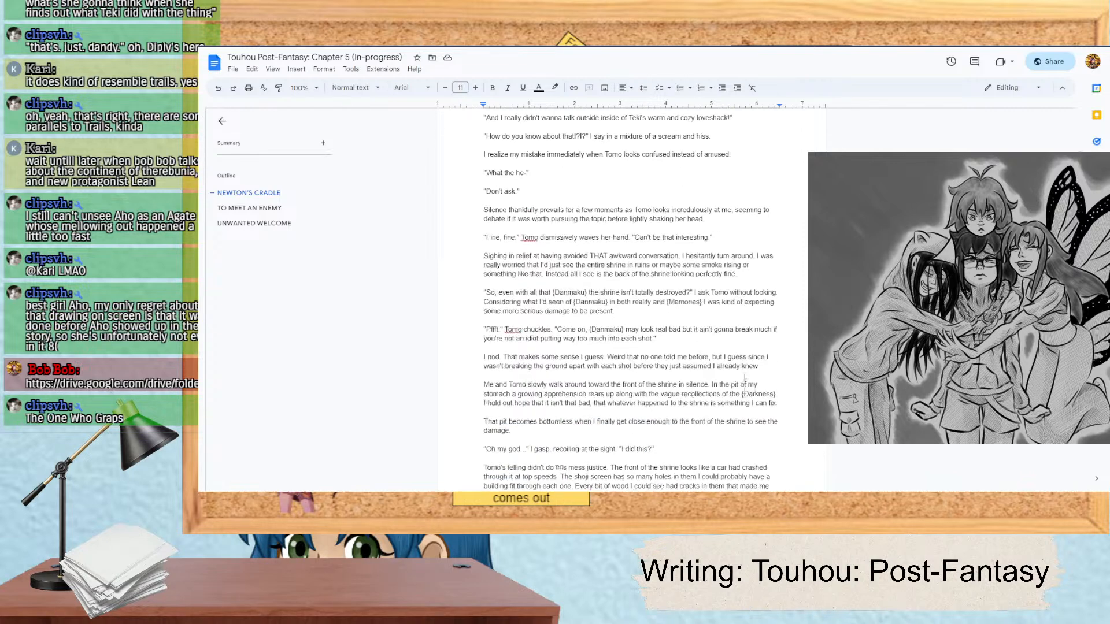
scroll(745, 378, "down", 3)
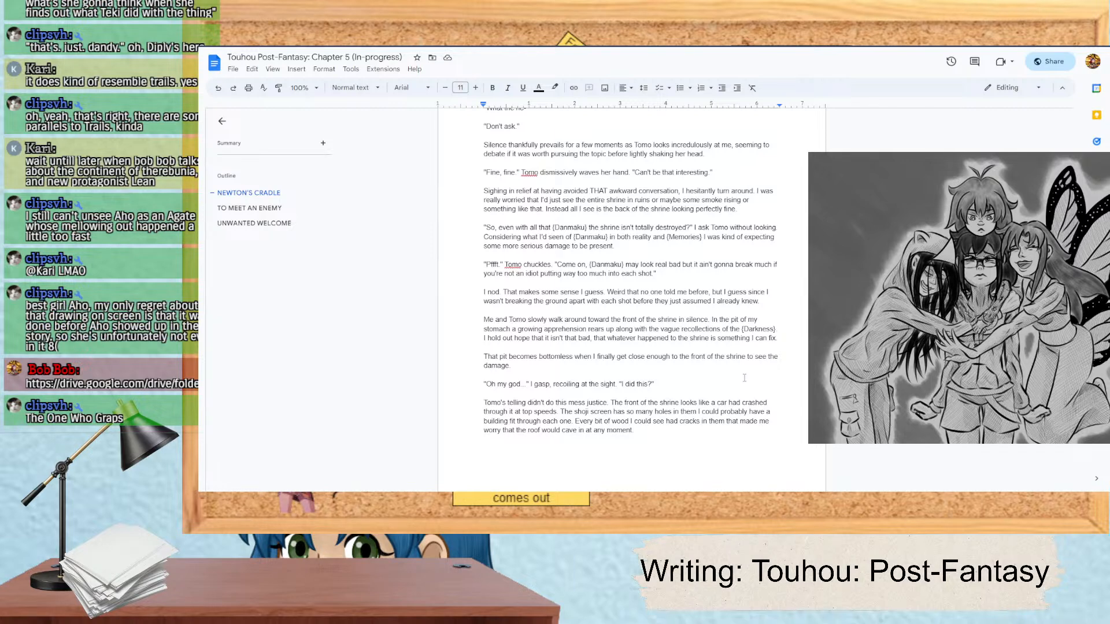
scroll(744, 378, "down", 3)
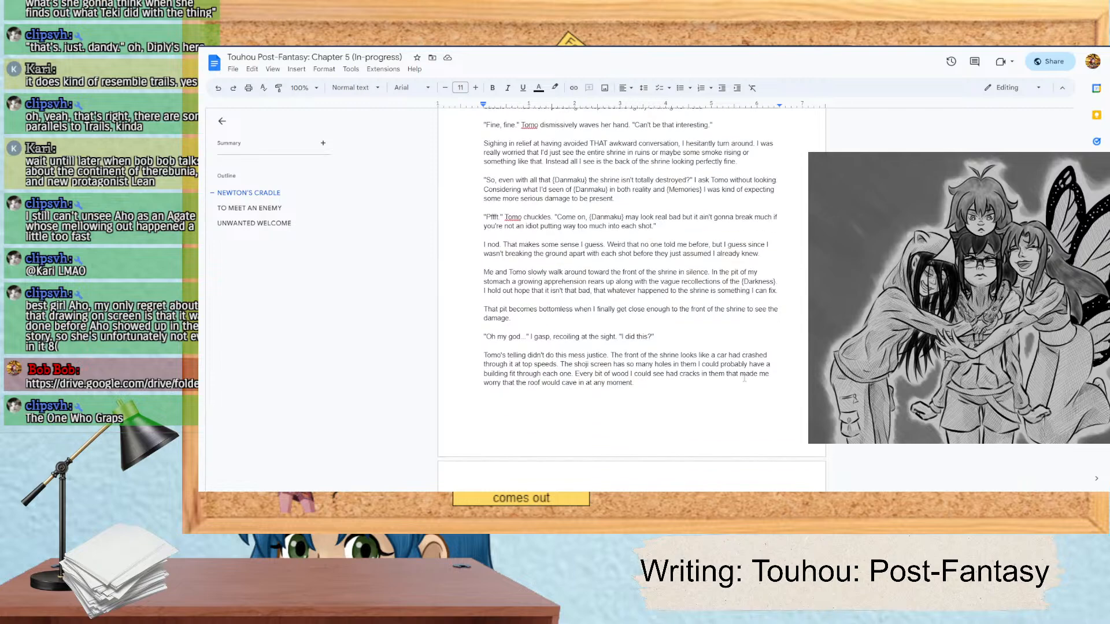
scroll(744, 378, "up", 1)
scroll(744, 378, "down", 1)
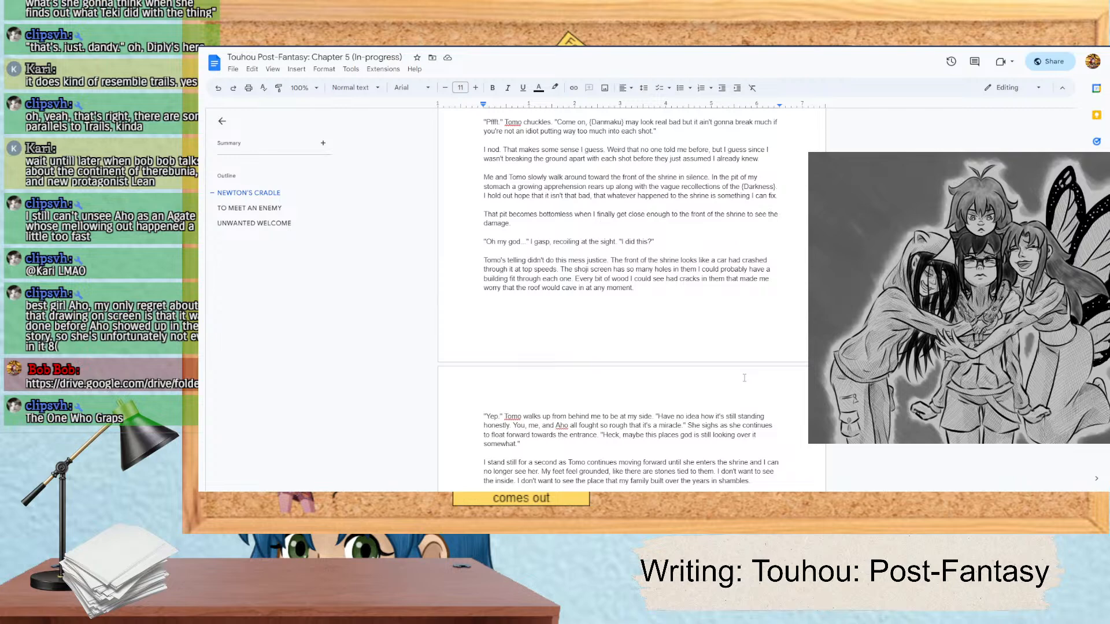
scroll(739, 396, "down", 4)
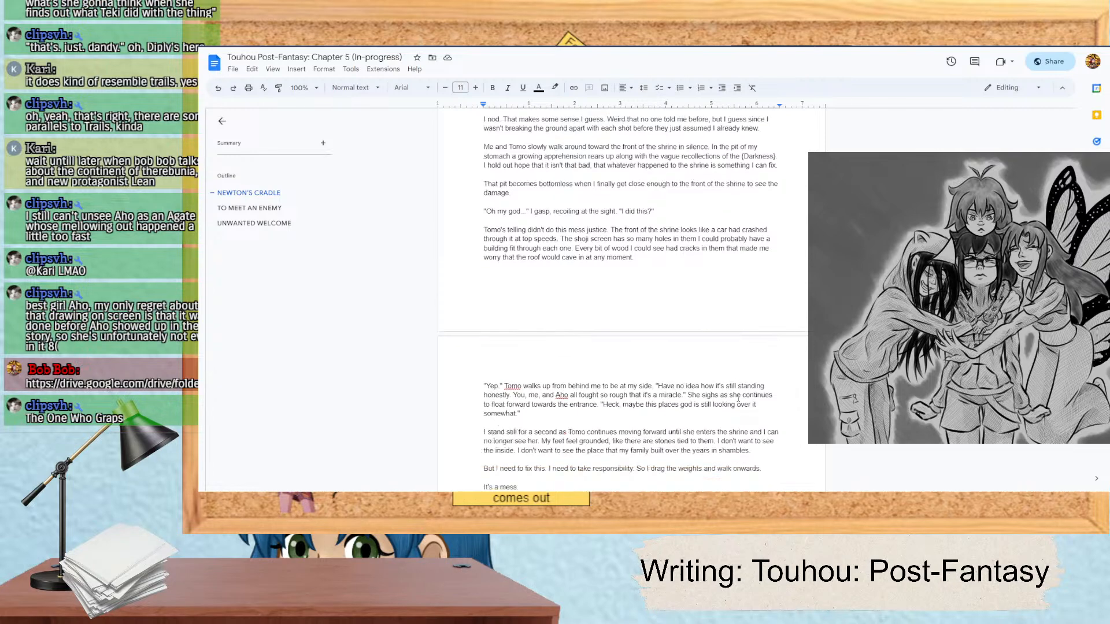
Step: Add the missing apostrophe so Tomo's line about the god still looking over it reads "this place's god"
scroll(728, 401, "down", 2)
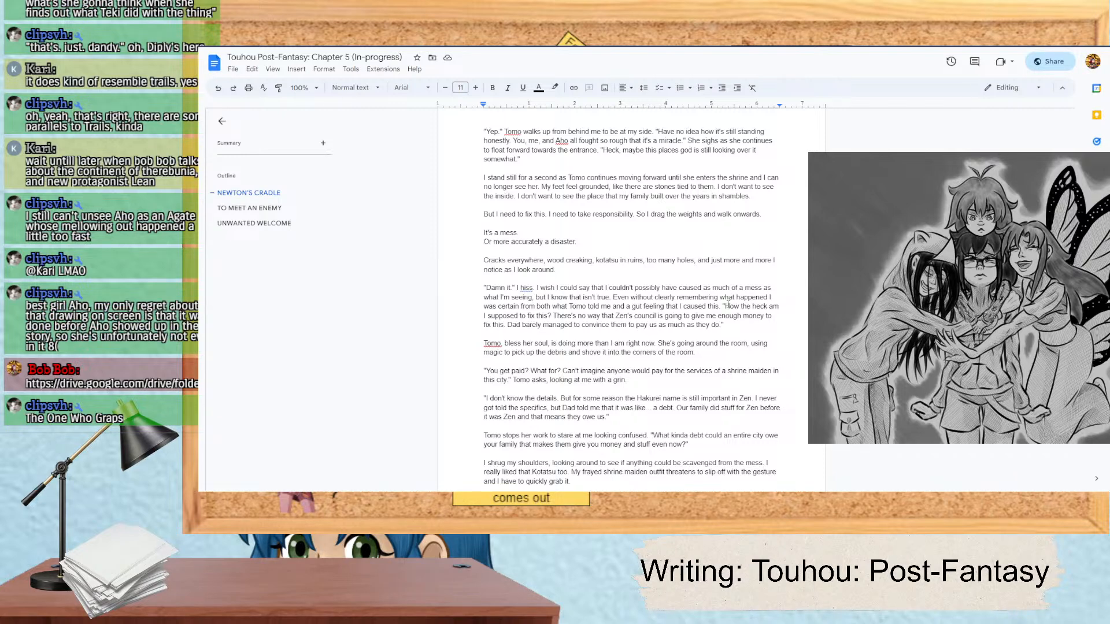
left_click(676, 150)
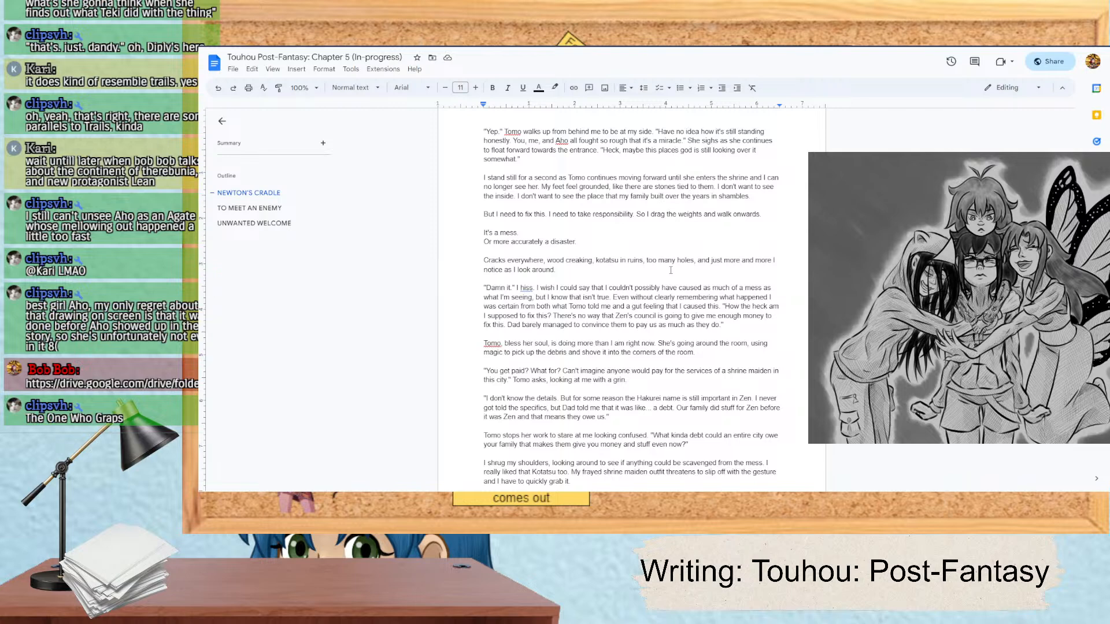
type("'")
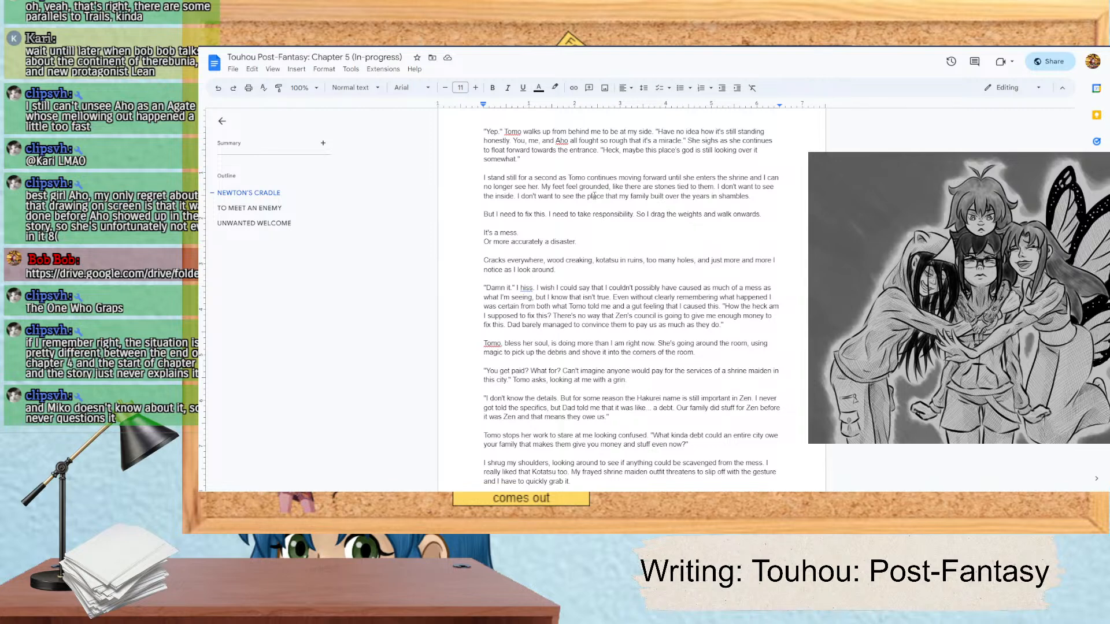
Step: Proofread the ruined shrine interior passage and change "Kotatsu" to lowercase "kotatsu" in the "I shrug my shoulders" paragraph
scroll(606, 270, "down", 3)
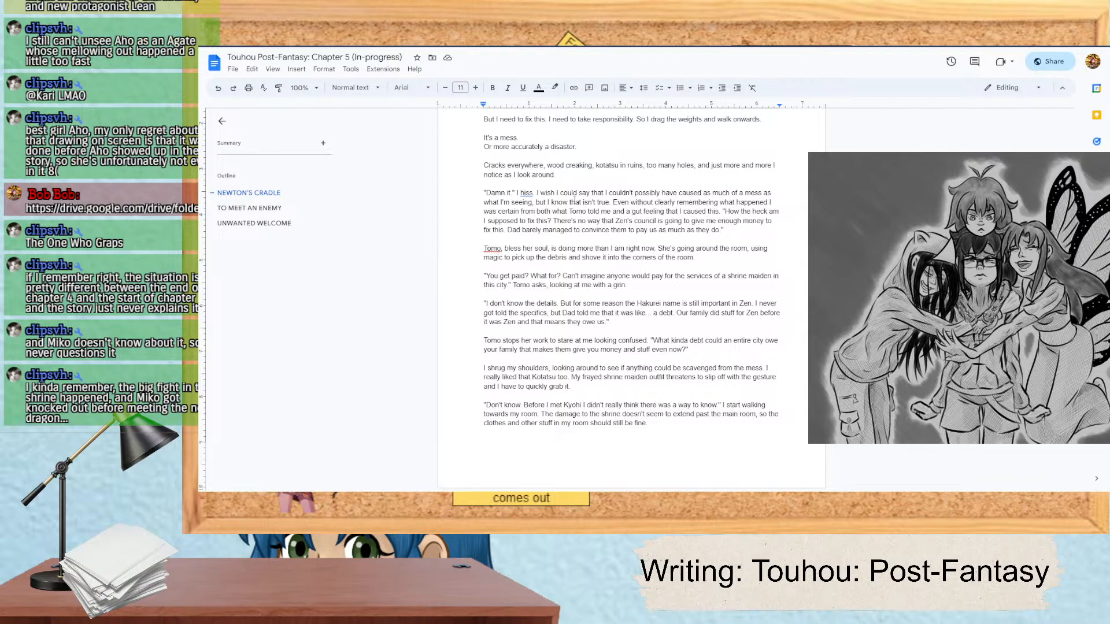
scroll(576, 231, "down", 3)
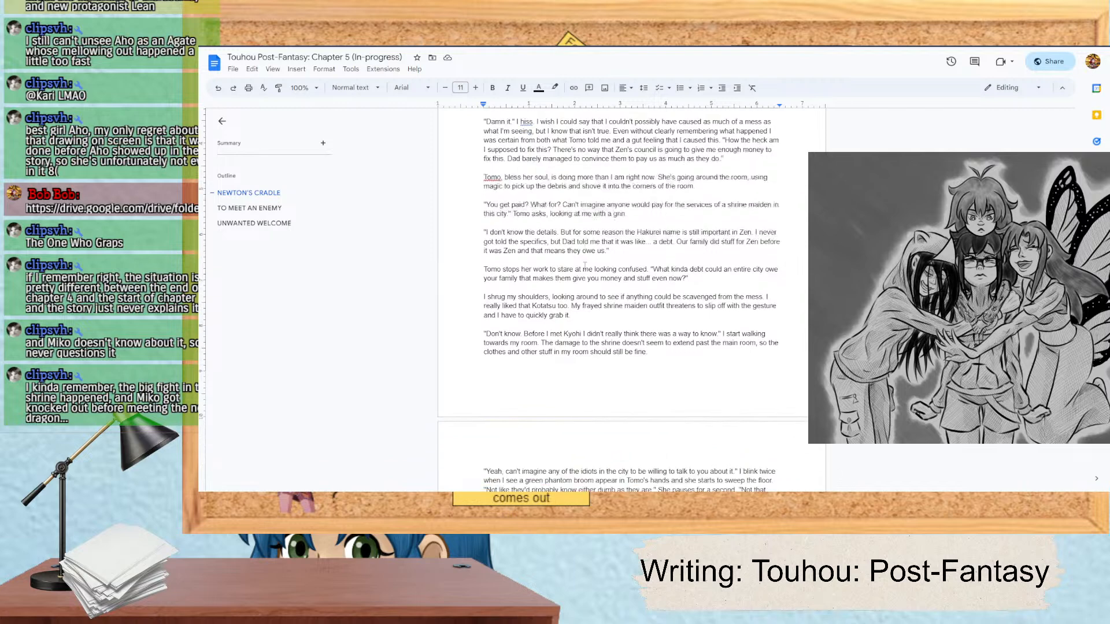
scroll(585, 266, "down", 1)
scroll(585, 266, "down", 4)
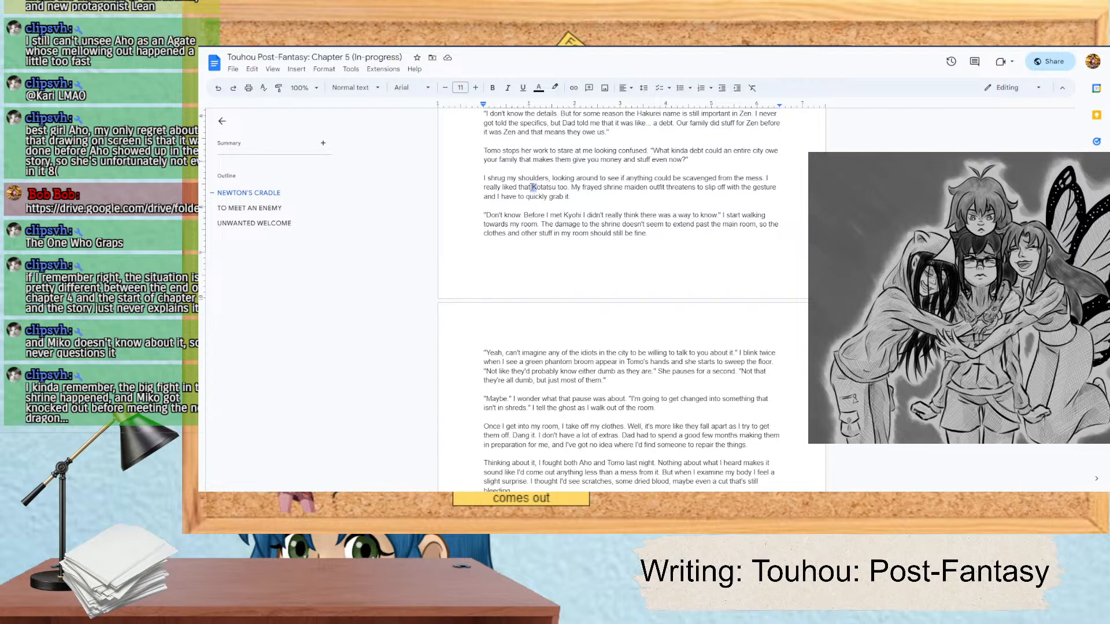
type("k")
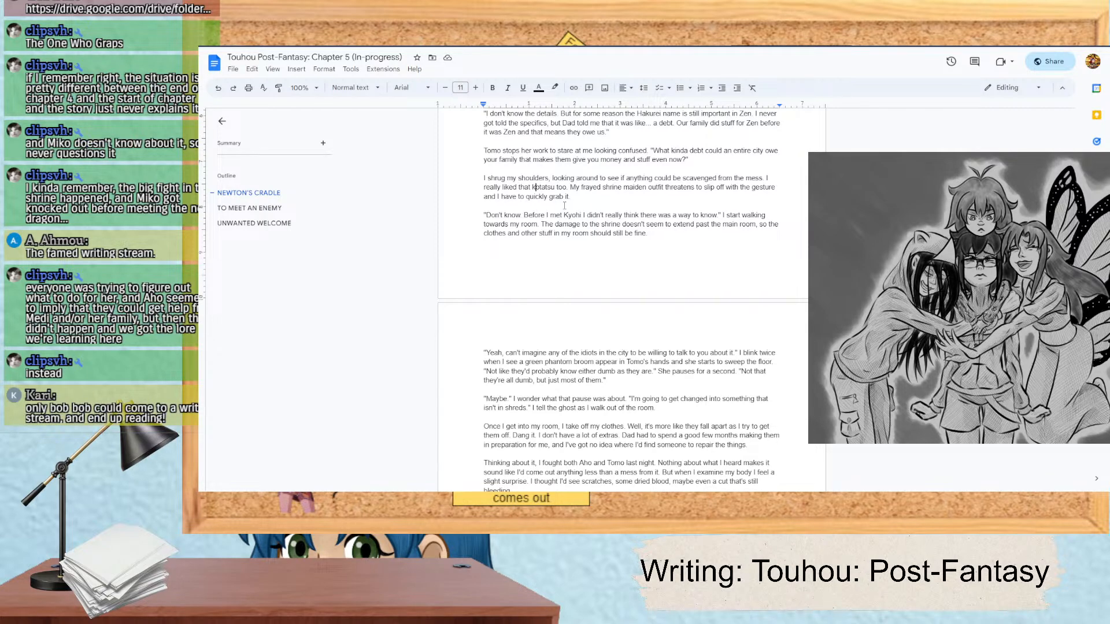
Step: Proofread from Miko changing clothes in her room through her talk with Tomo to the two of them leaving the shrine
scroll(570, 205, "down", 3)
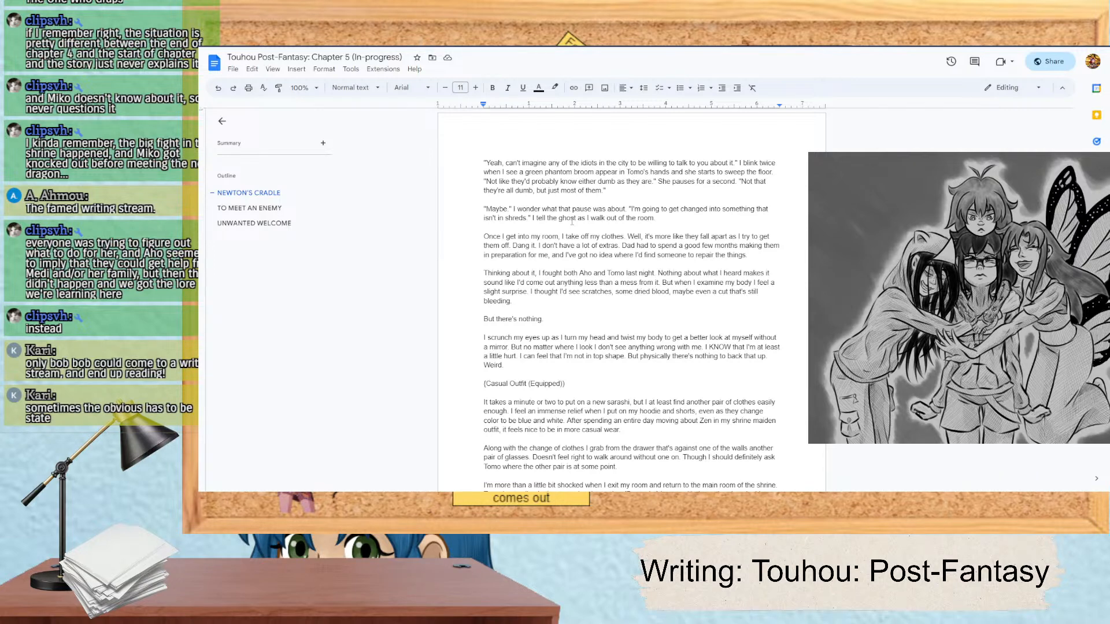
scroll(571, 222, "down", 3)
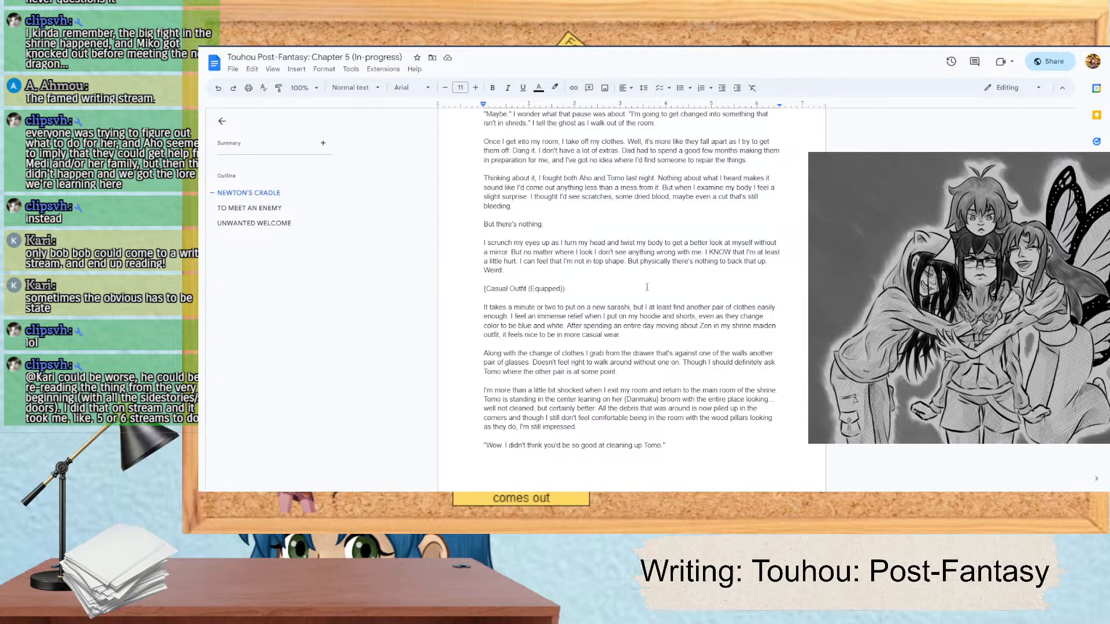
scroll(647, 287, "down", 4)
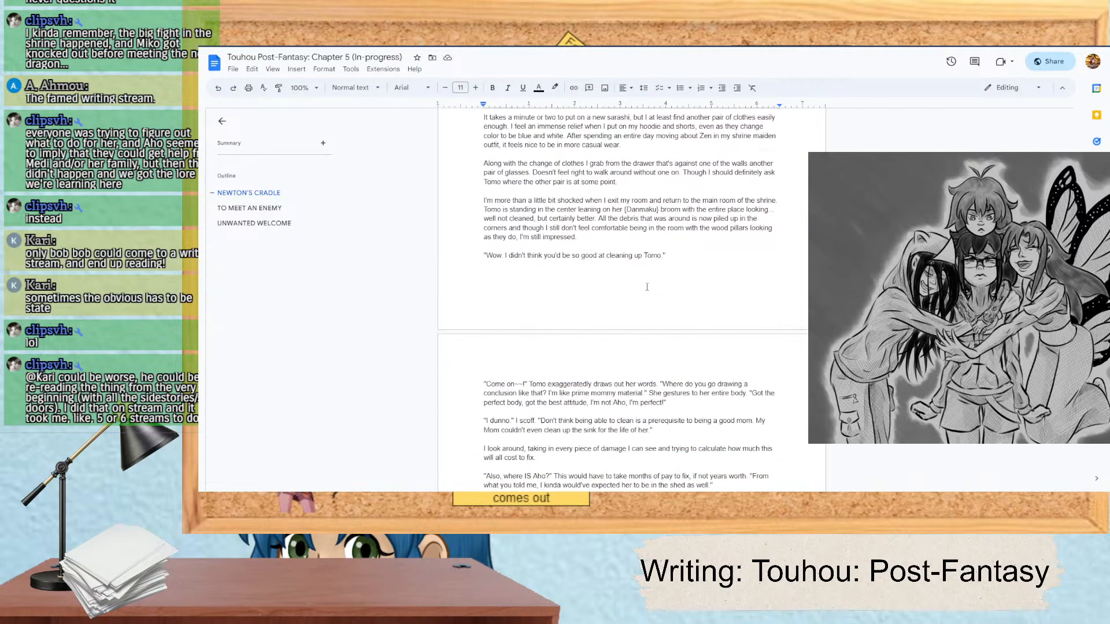
scroll(646, 286, "down", 2)
scroll(646, 286, "down", 1)
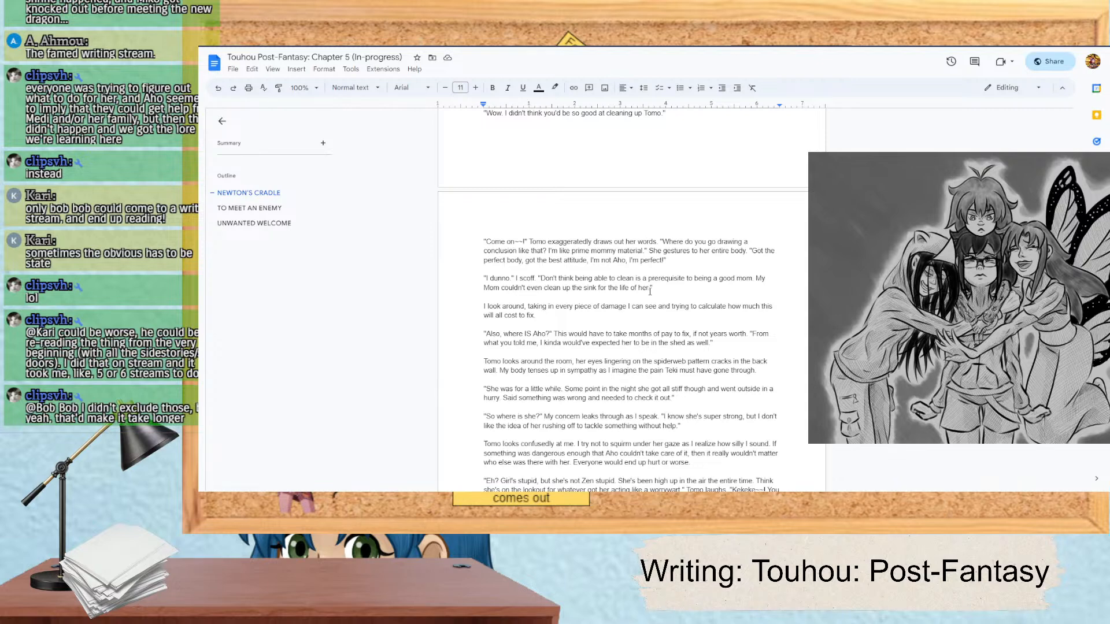
scroll(650, 291, "down", 3)
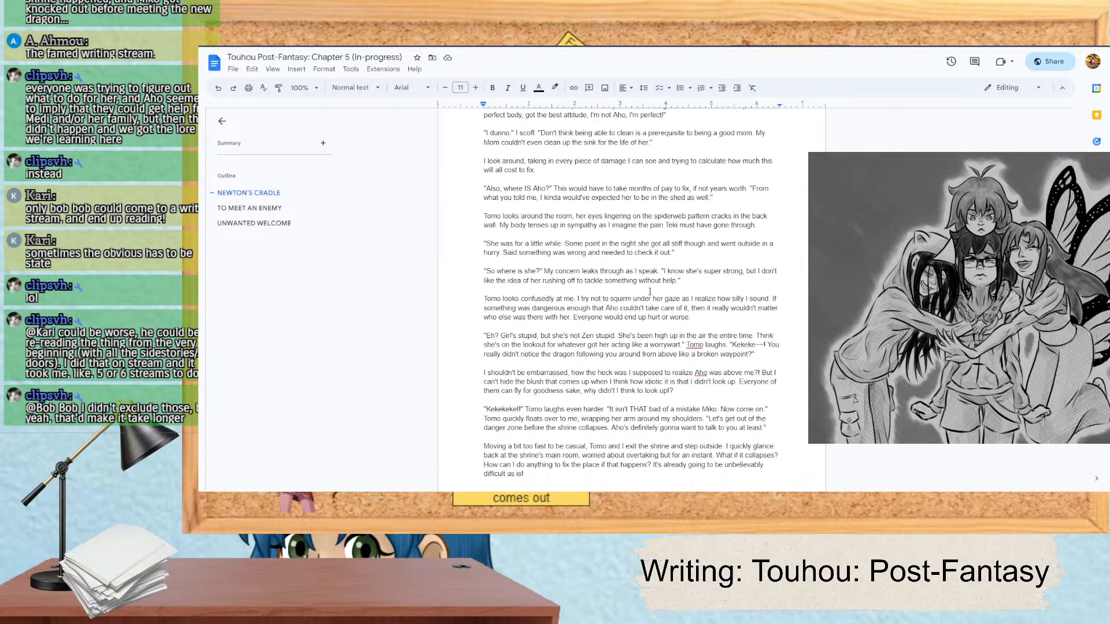
scroll(650, 291, "down", 1)
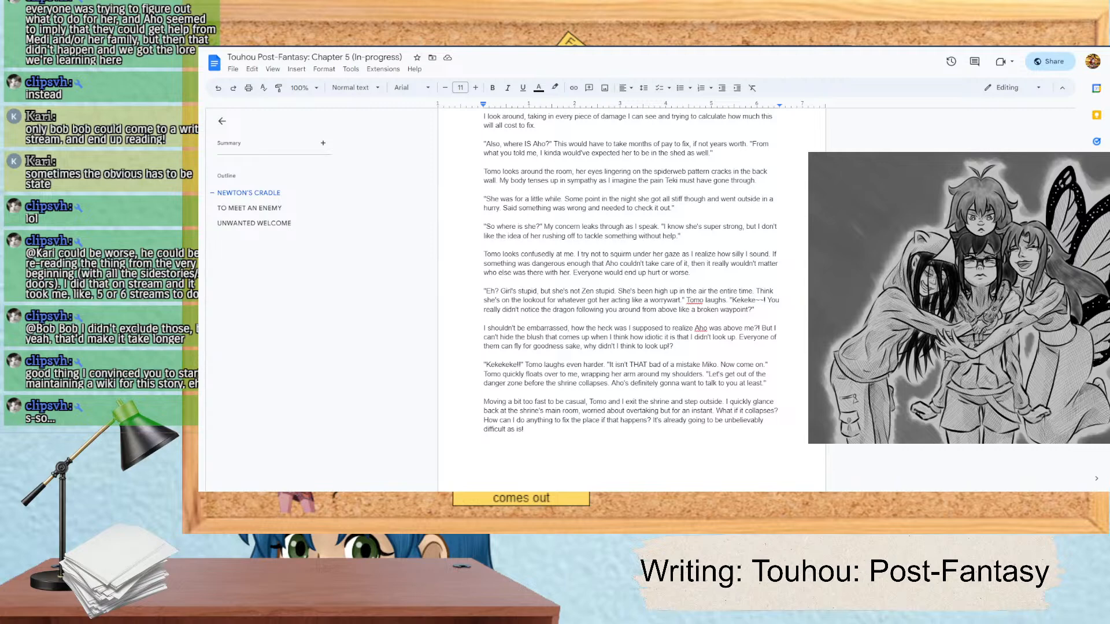
scroll(631, 289, "down", 2)
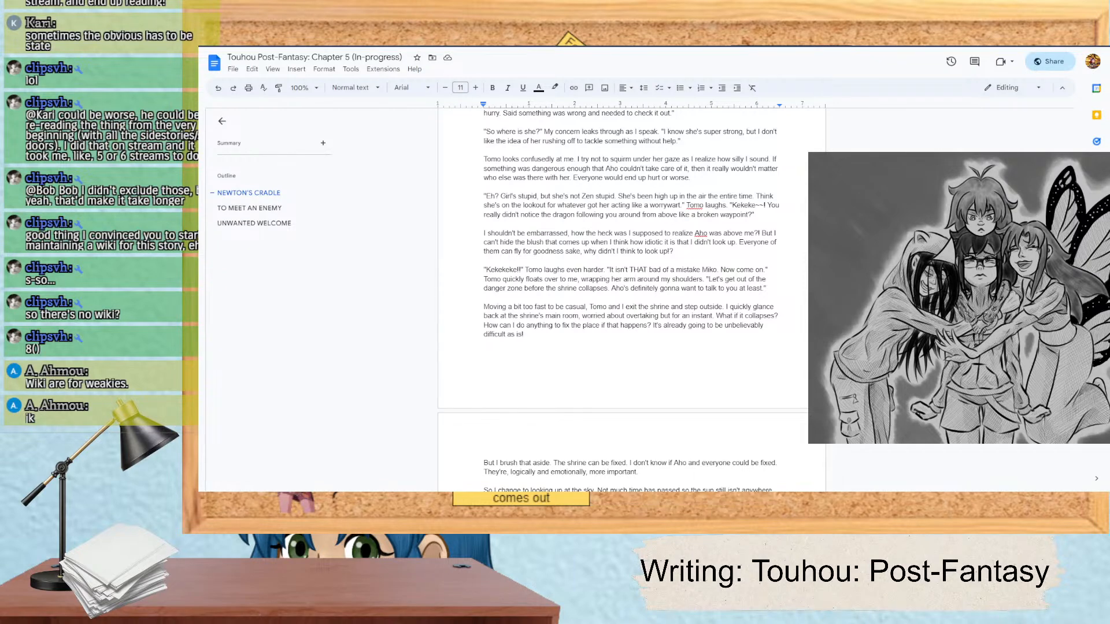
left_click(767, 287)
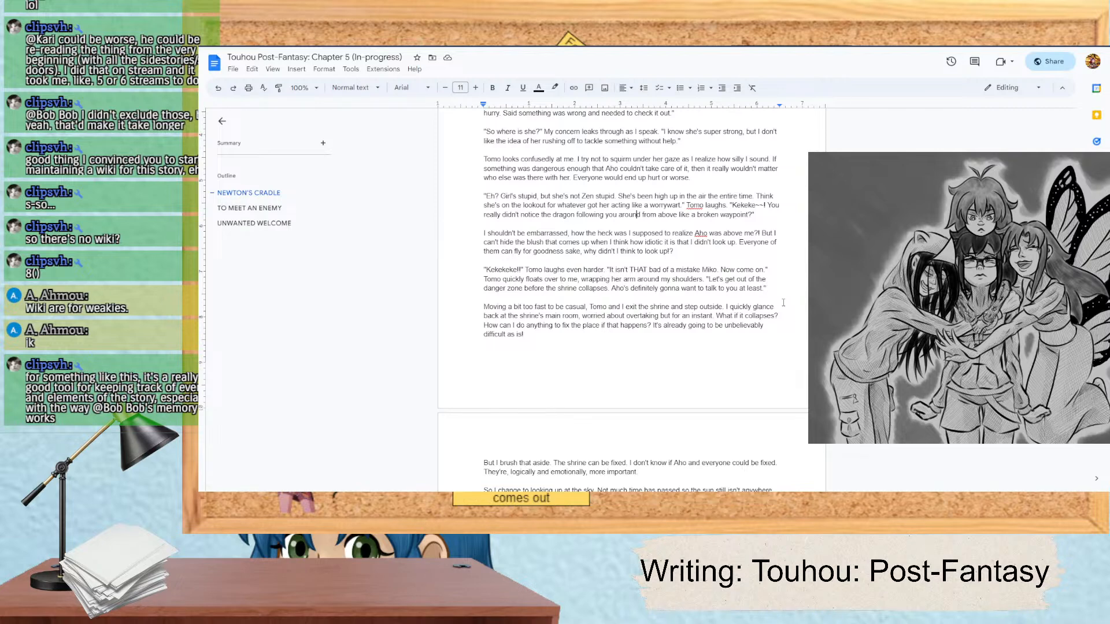
scroll(704, 230, "down", 1)
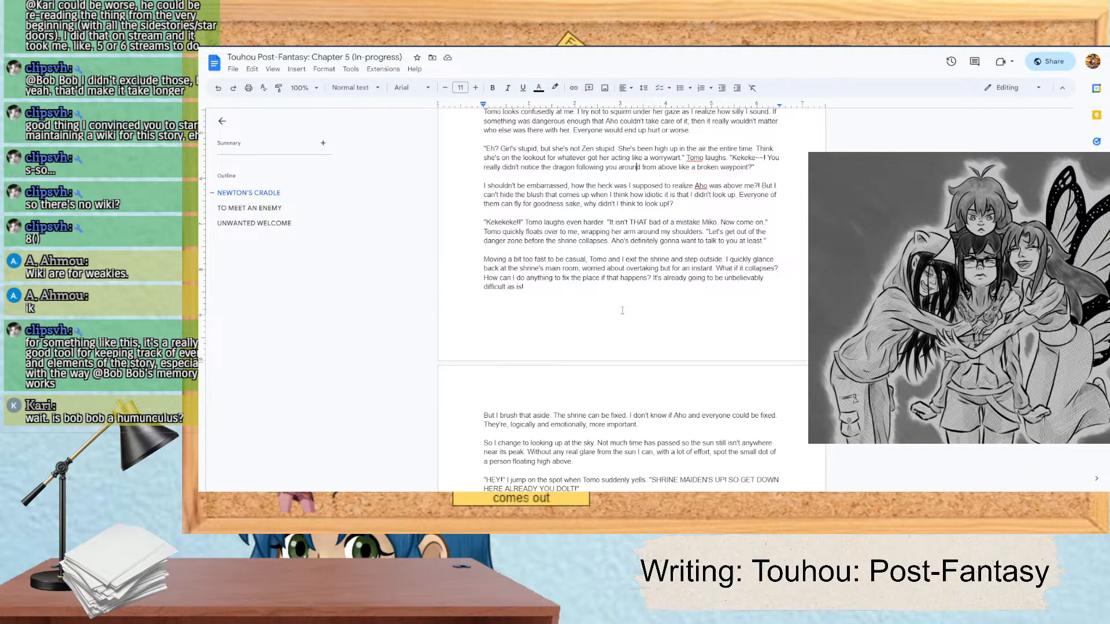
Step: Proofread Aho's landing and change "hand" to "hands" in the sentence where Tomo acts like she's surrendering
scroll(622, 310, "down", 5)
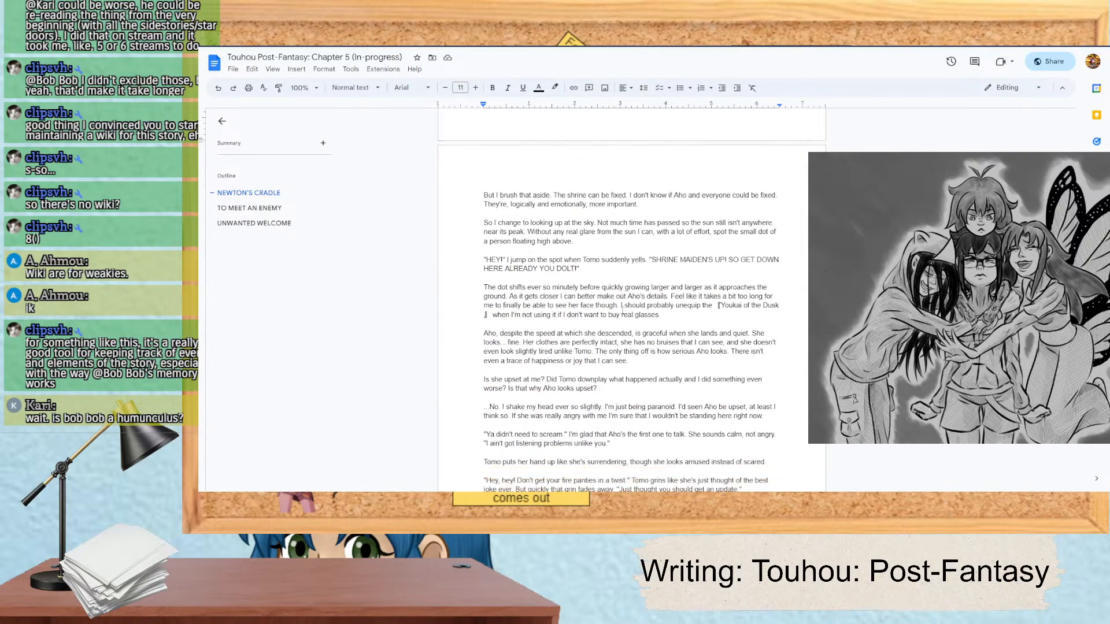
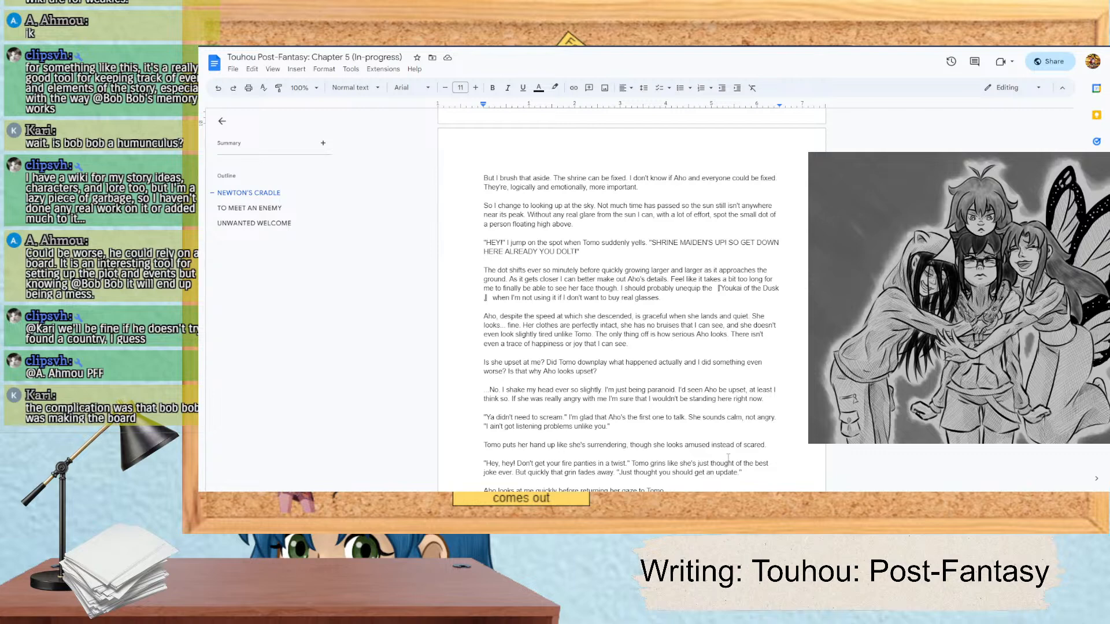
left_click(548, 445)
type("s")
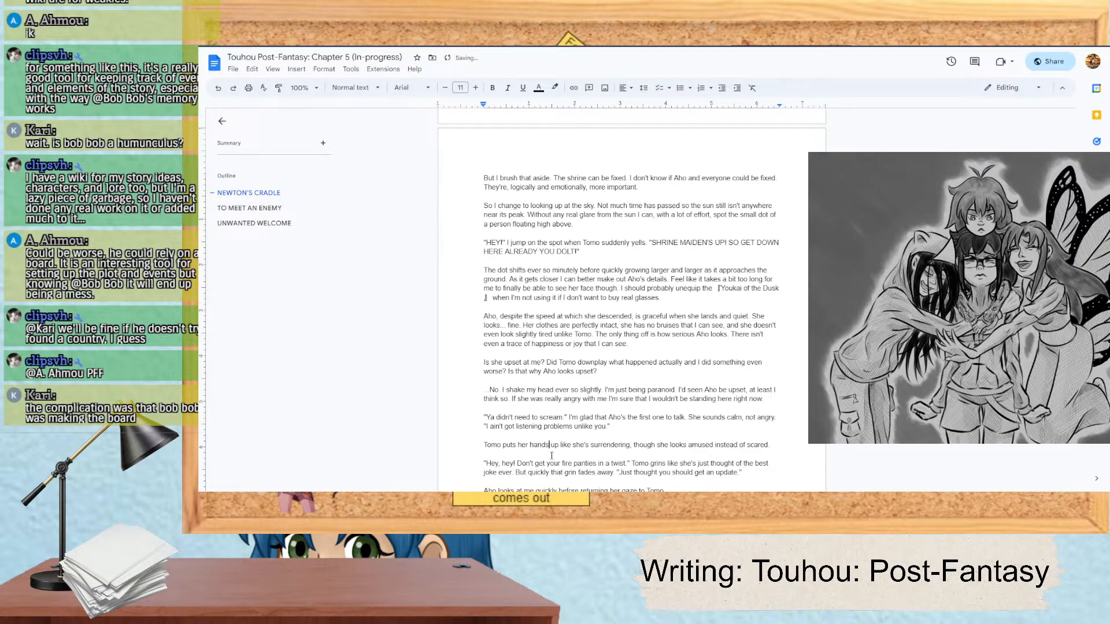
Step: Proofread Aho's conversation with Miko and Tomo, from the question about being okay to Miko's outburst about reading old text
scroll(631, 389, "down", 4)
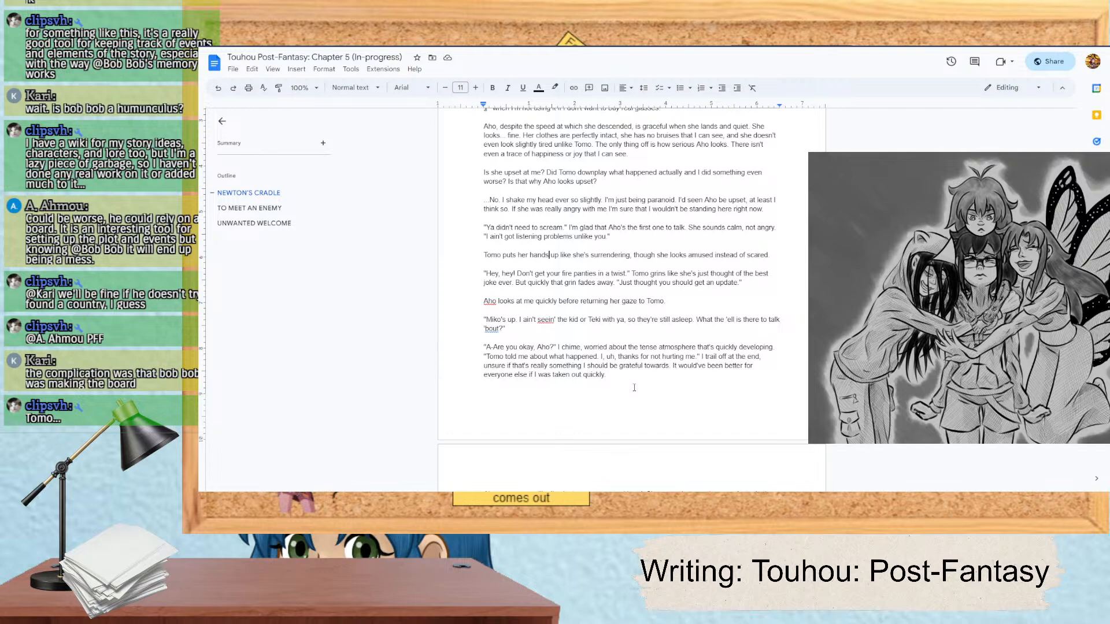
scroll(634, 388, "down", 6)
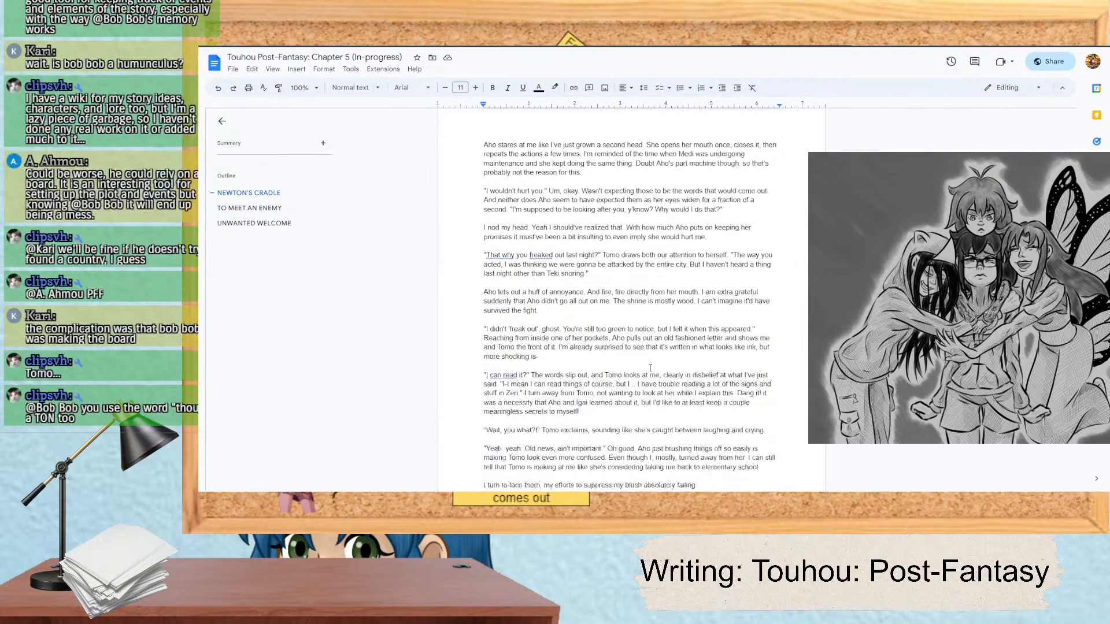
scroll(642, 379, "down", 2)
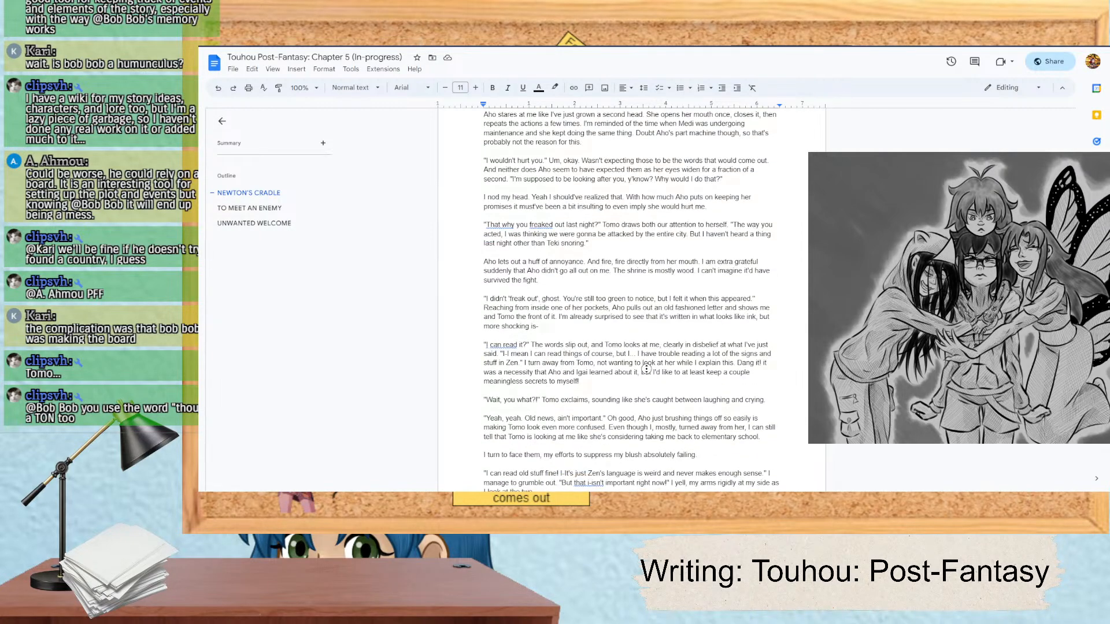
scroll(629, 350, "up", 1)
scroll(628, 348, "down", 1)
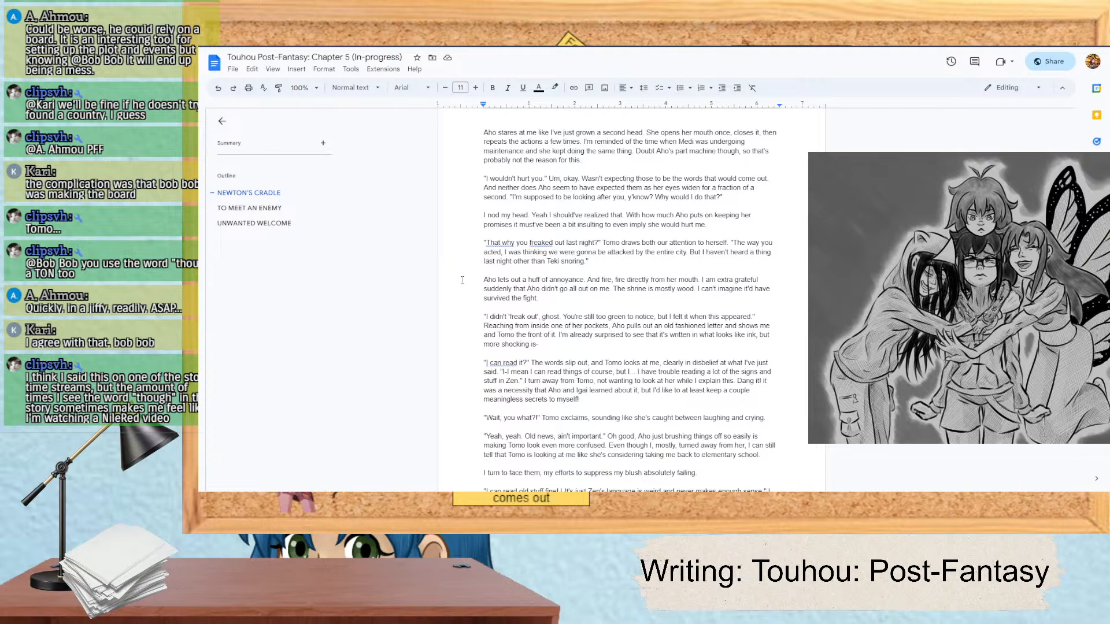
scroll(463, 279, "down", 3)
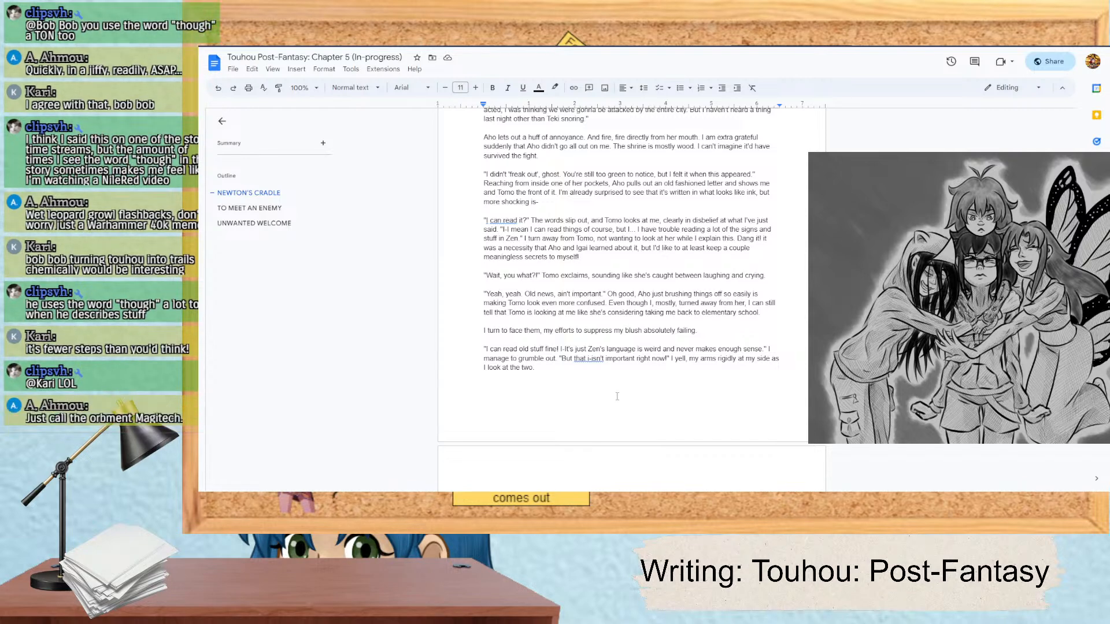
Step: Proofread the first part of the letter scene and delete the repeated "reading" so Aho's gesture sentence ends with "I continue."
scroll(579, 367, "down", 10)
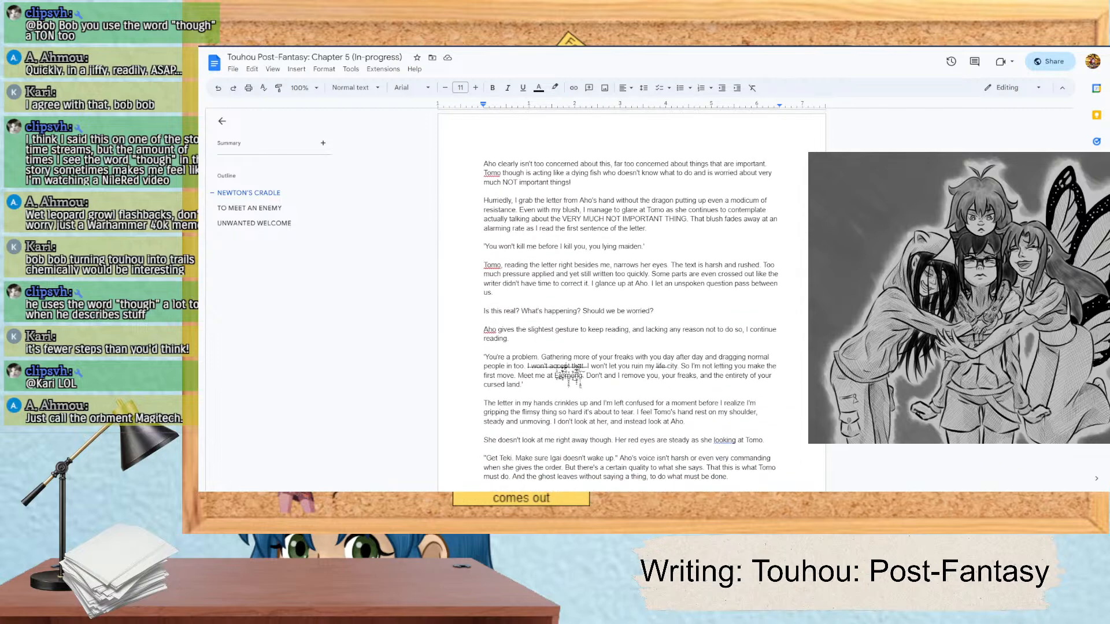
scroll(580, 313, "down", 1)
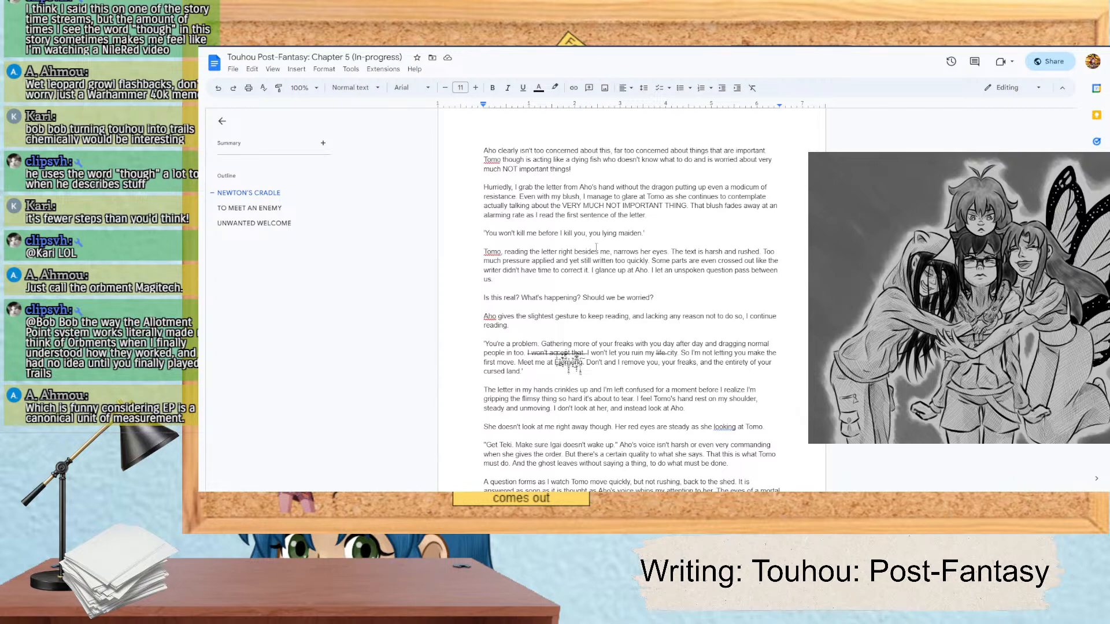
left_click_drag(507, 326, 458, 324)
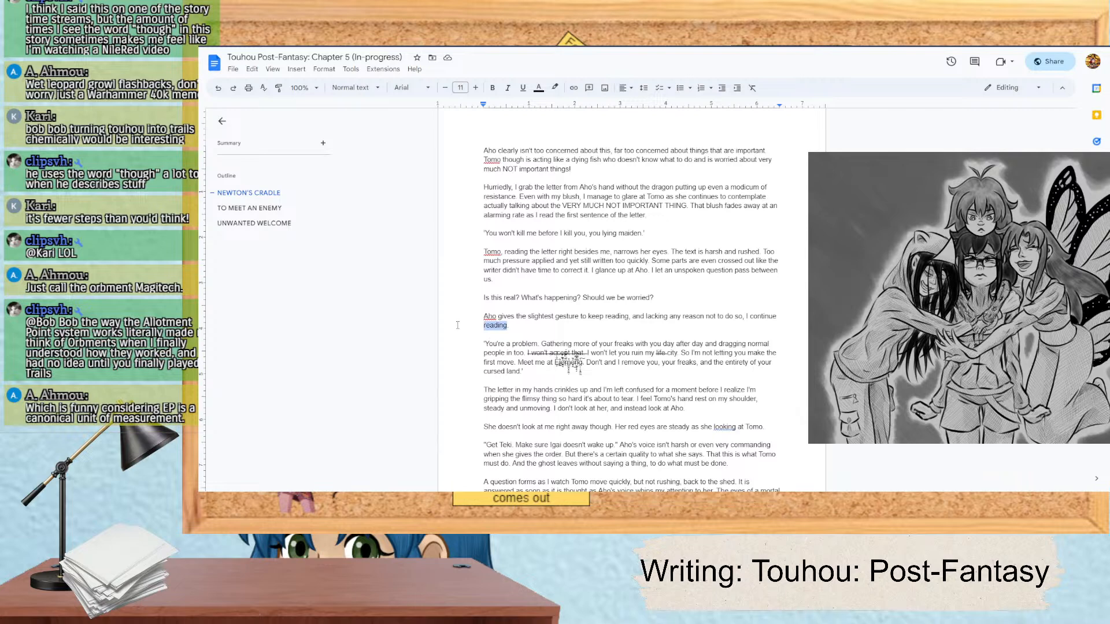
key("BackSpace")
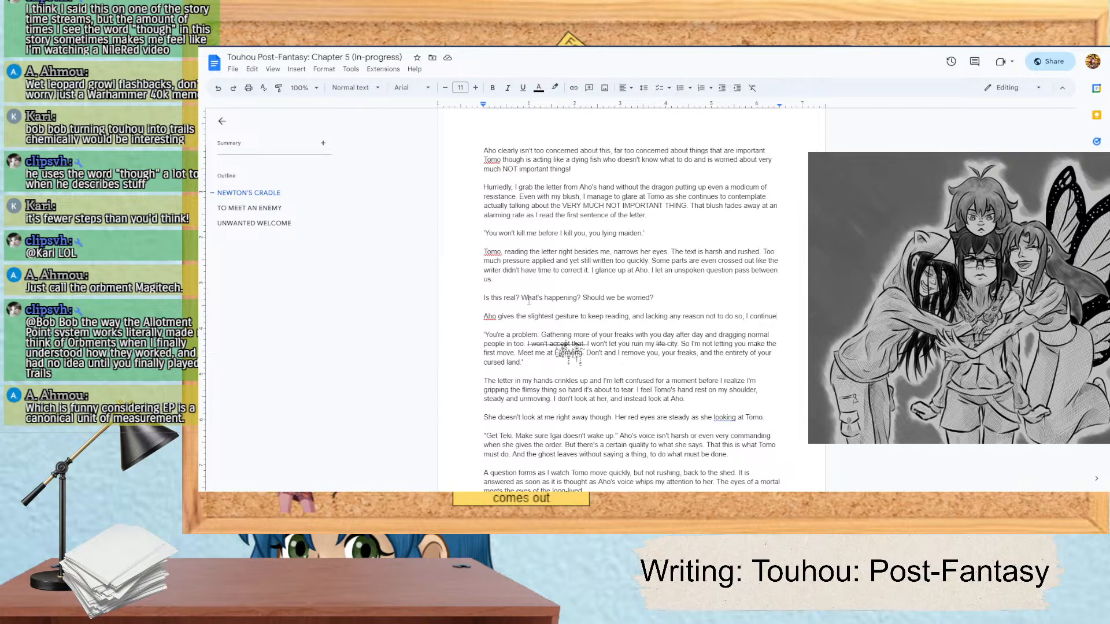
Step: Proofread the rest of the letter scene and remove "though" from the sentence "She doesn't look at me right away"
scroll(753, 287, "down", 3)
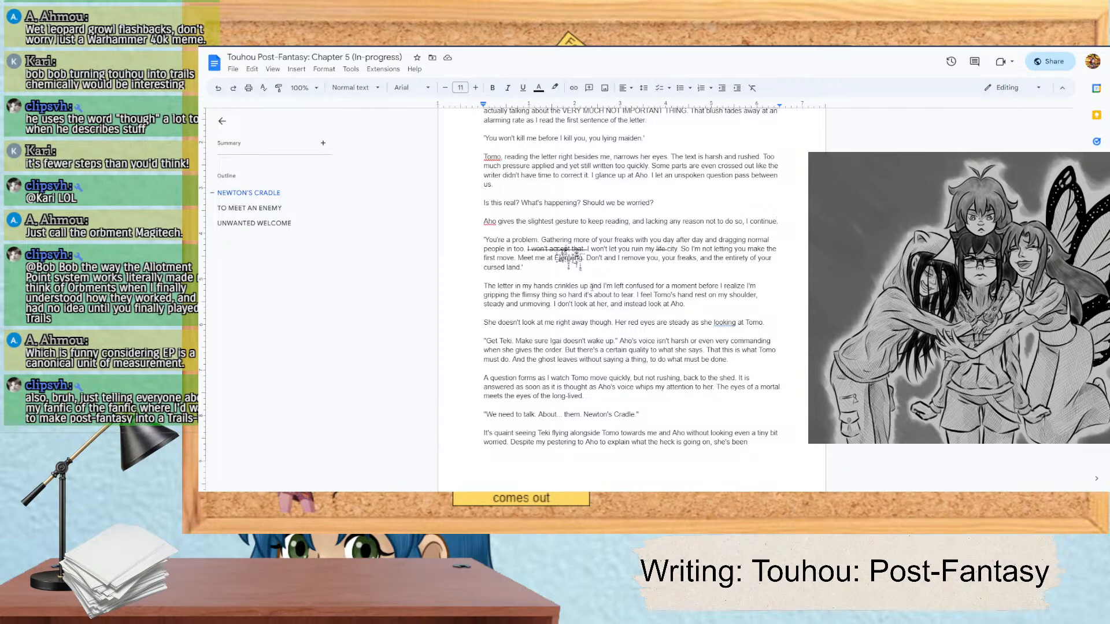
scroll(585, 296, "down", 2)
left_click(589, 308)
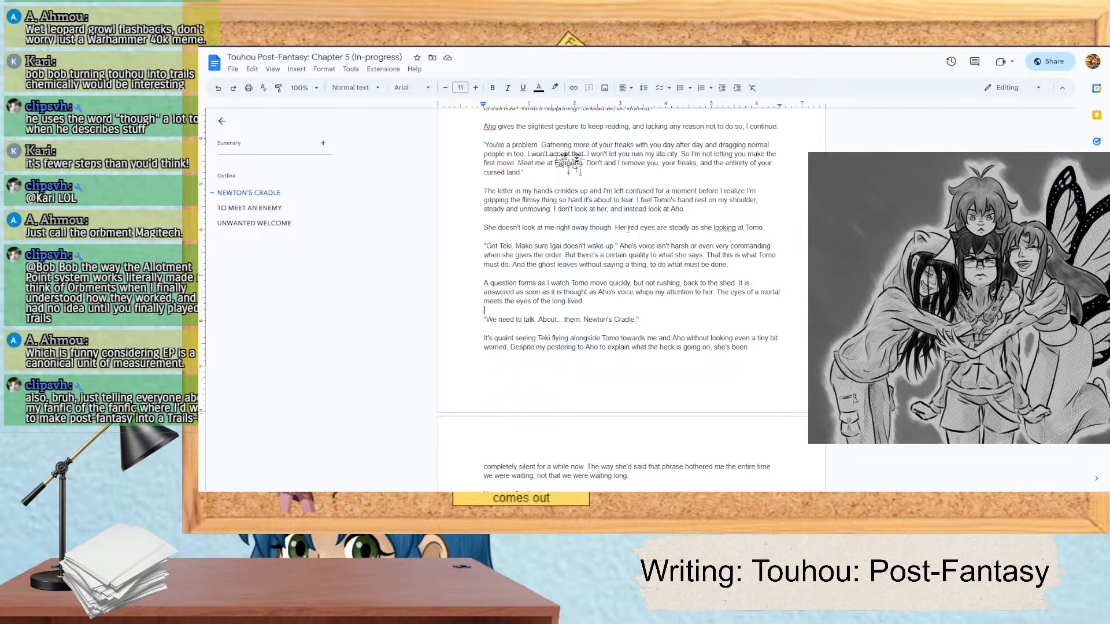
scroll(622, 228, "down", 2)
scroll(619, 236, "up", 1)
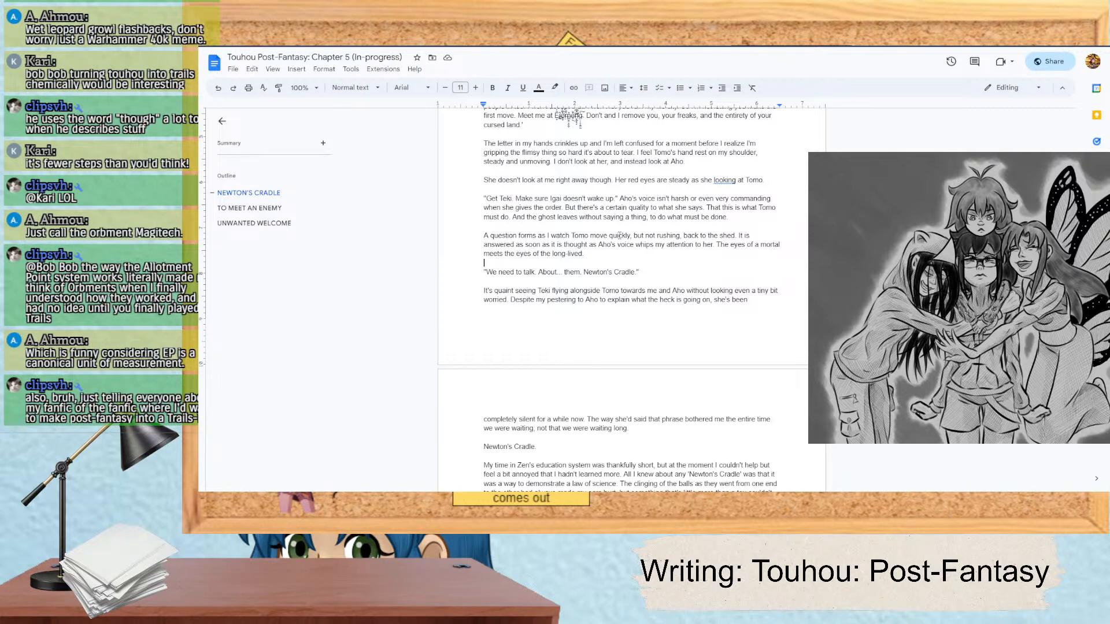
left_click_drag(611, 181, 589, 183)
key("BackSpace")
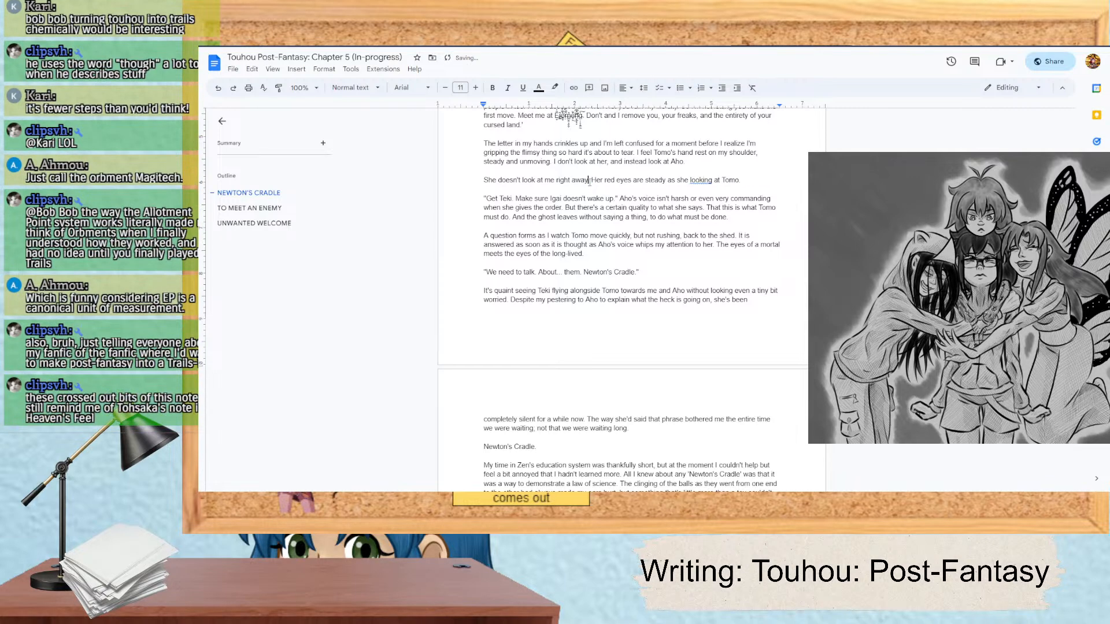
Step: Search the document for "though" to check how often it is used, and close the search
key("ctrl+f")
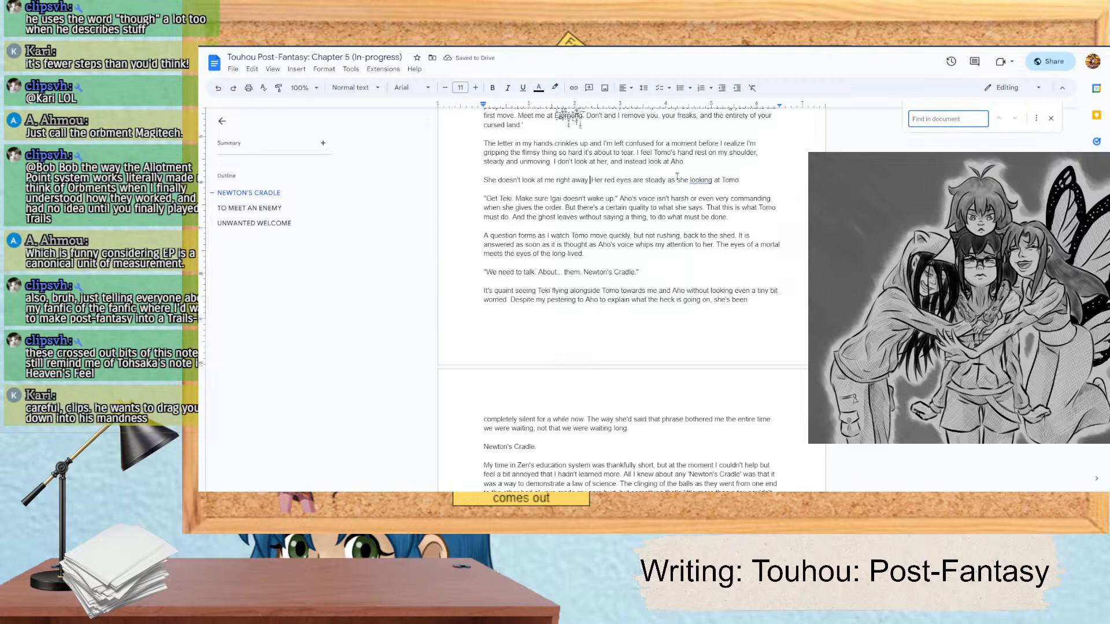
type("though")
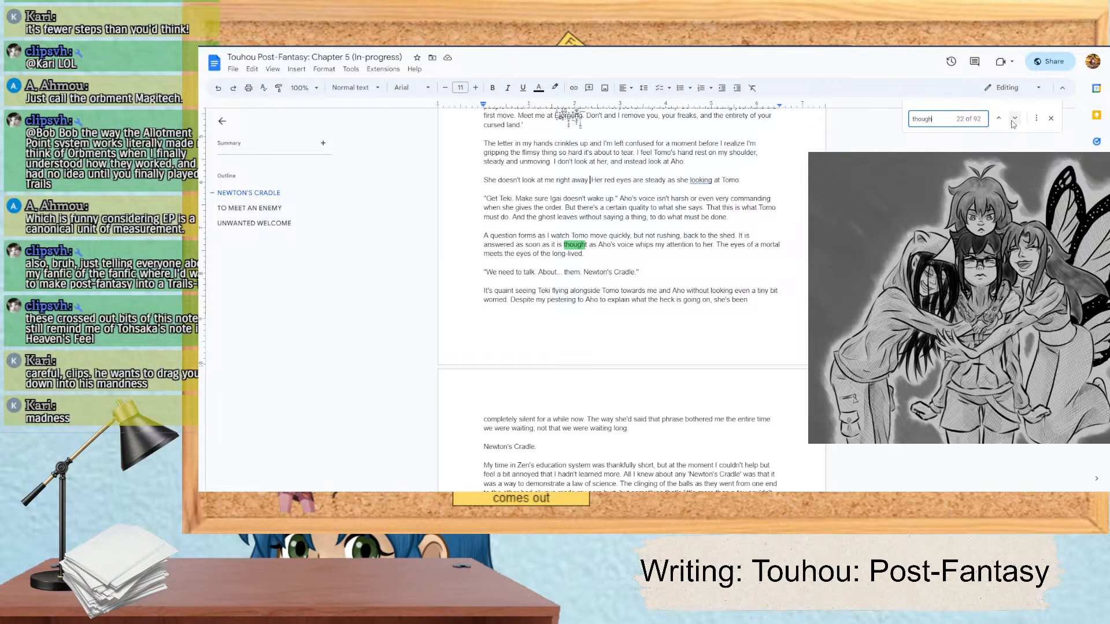
left_click(1051, 118)
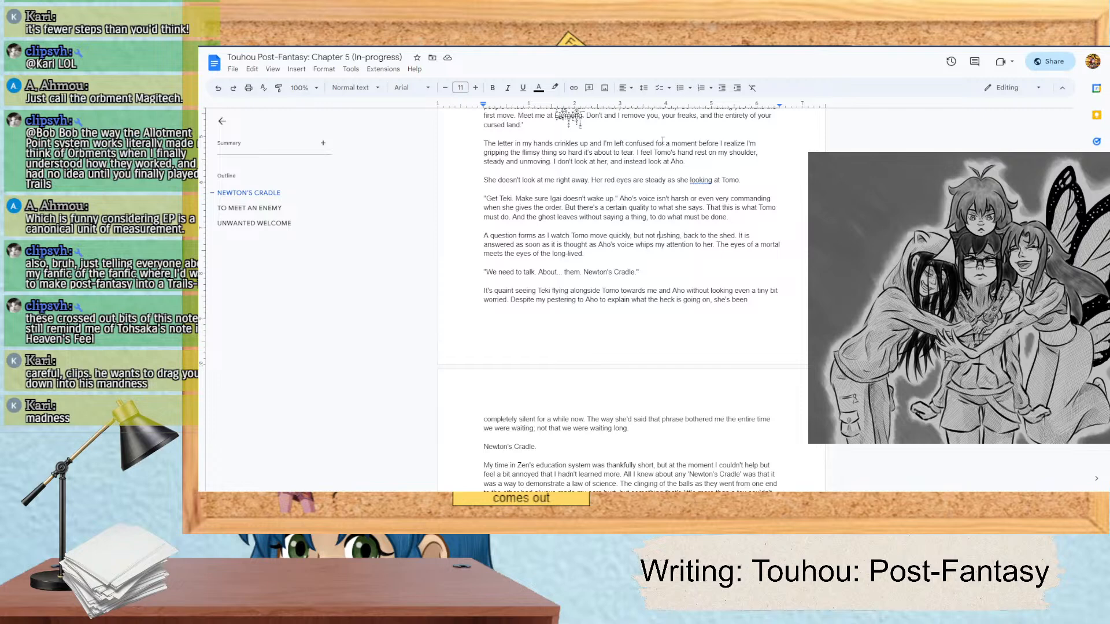
Step: Correct "looking" to "looks" in the sentence about Aho's red eyes and read on to Teki and Tomo's approach
left_click(700, 179)
left_click(702, 167)
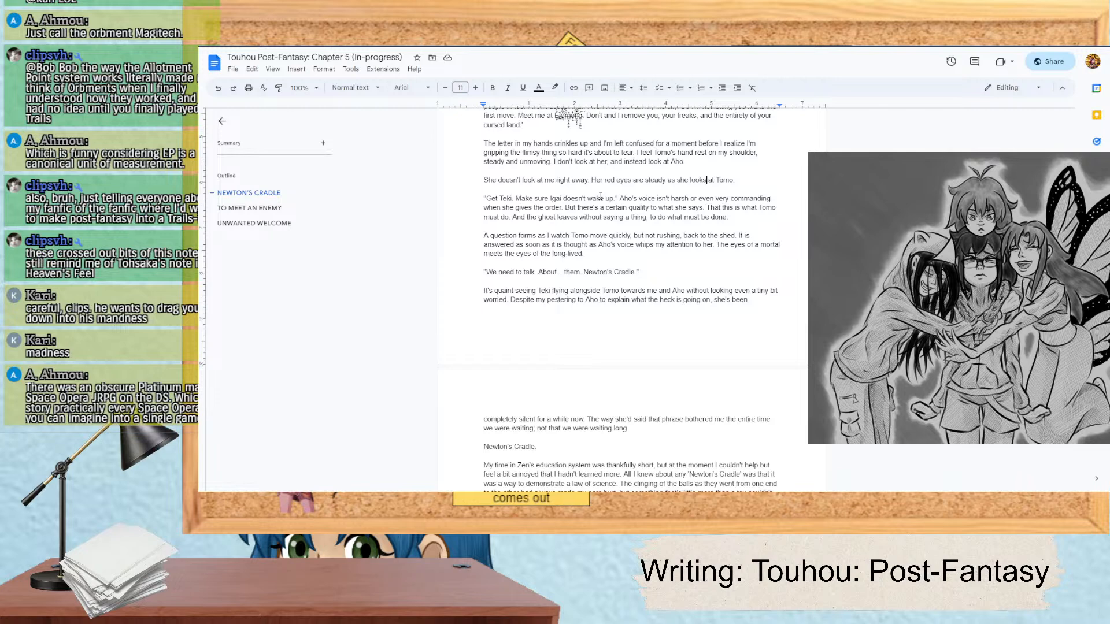
scroll(601, 197, "down", 1)
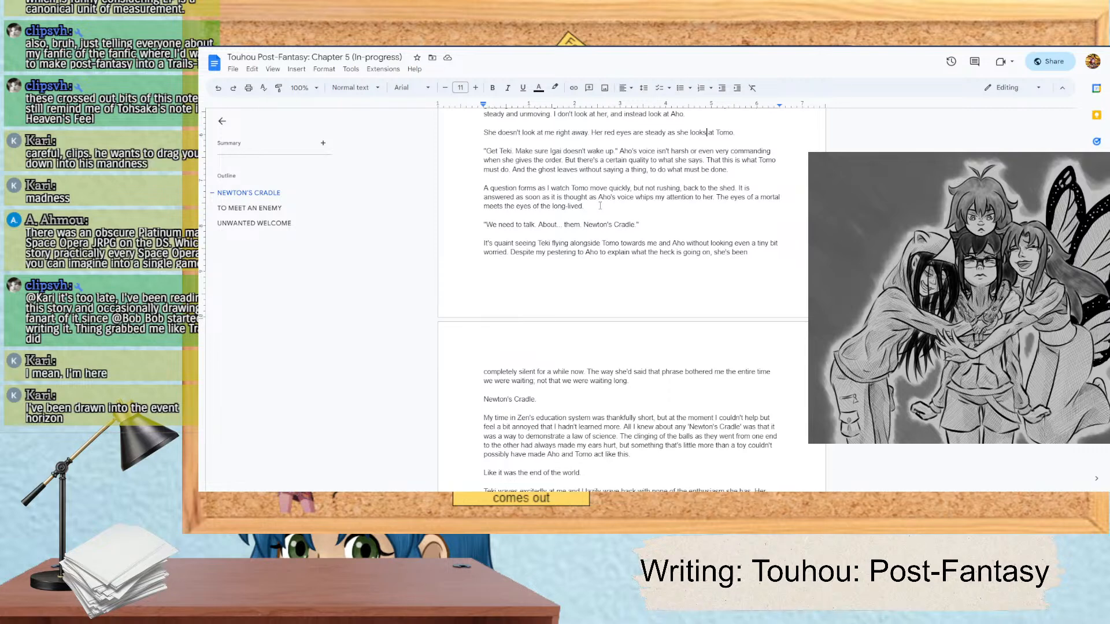
scroll(598, 211, "down", 3)
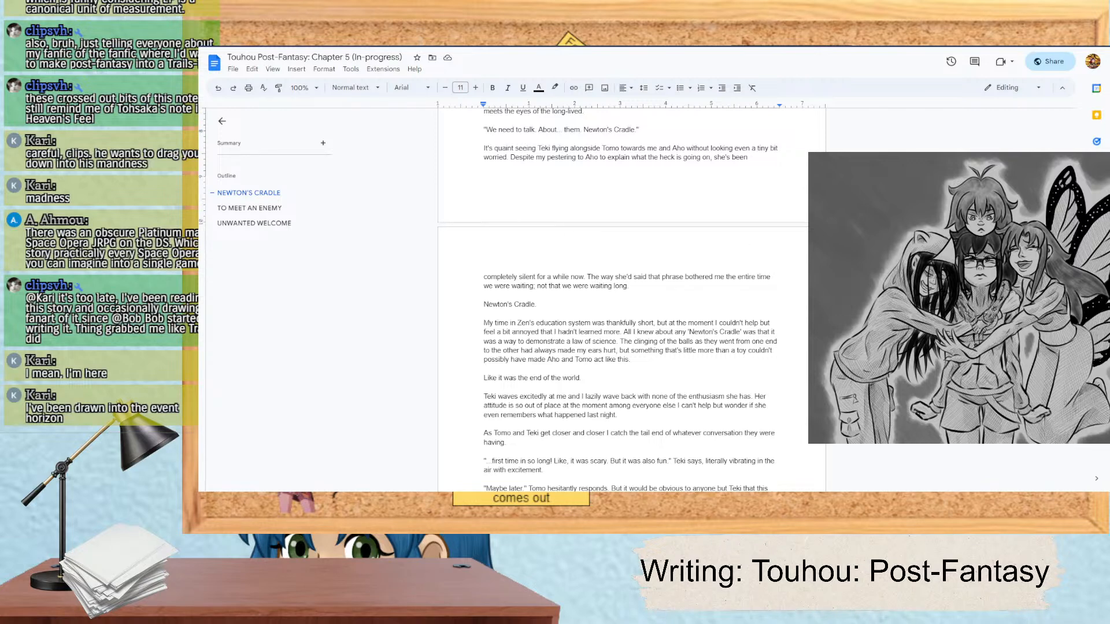
Step: Proofread Teki and Tomo's arrival and the hunting talk, and correct "grap" to "grab" in the sentence about pulling Aho's arm
scroll(630, 301, "down", 2)
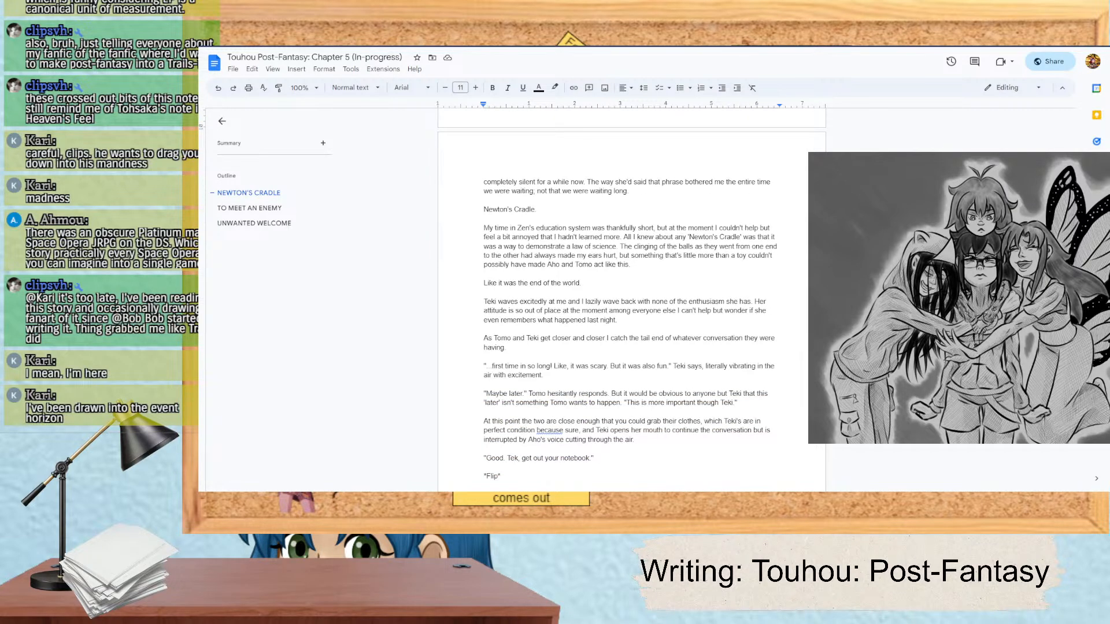
scroll(630, 300, "down", 2)
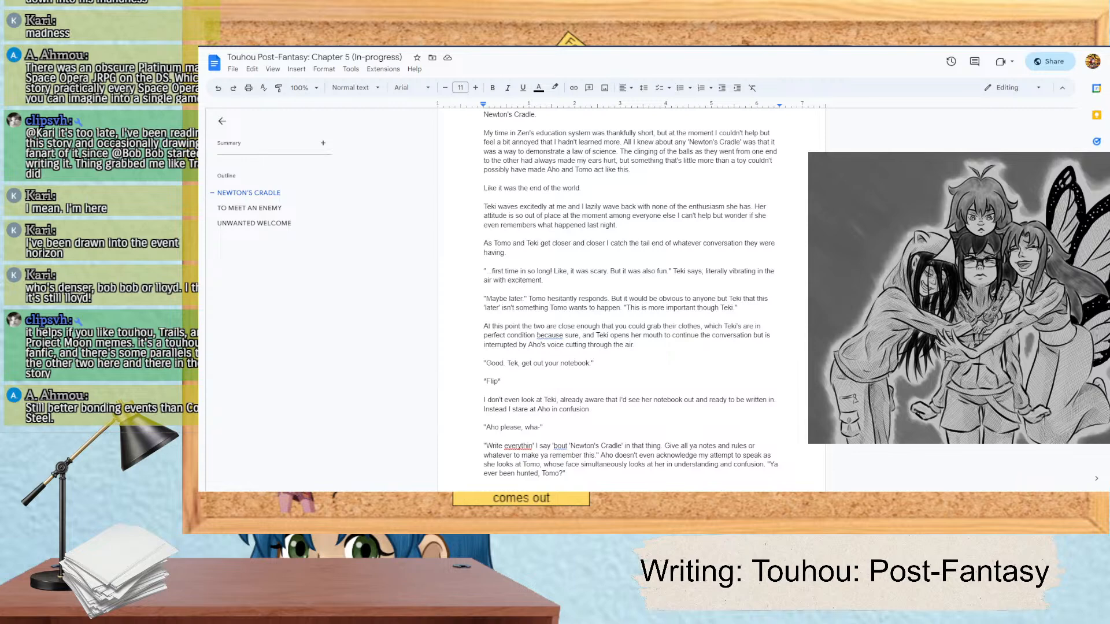
scroll(670, 163, "down", 3)
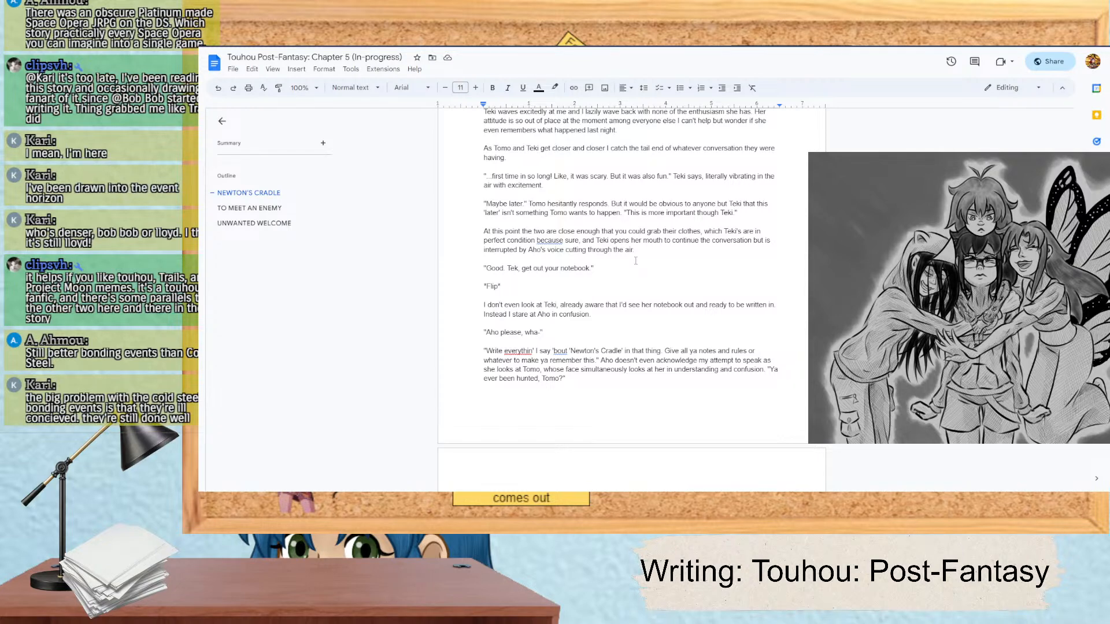
scroll(635, 260, "down", 10)
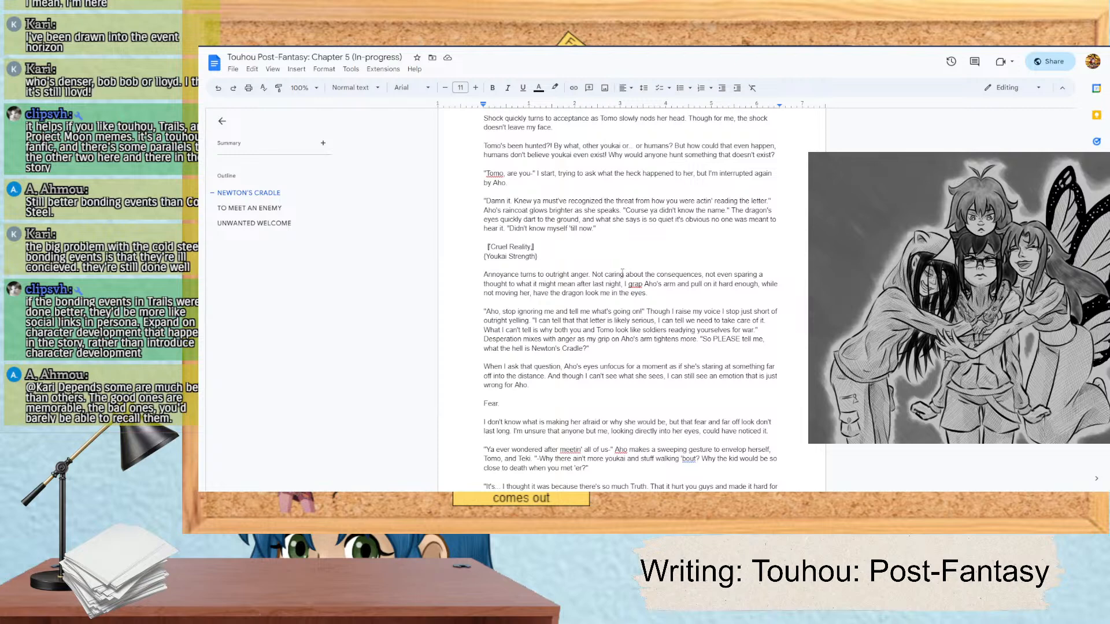
left_click(641, 284)
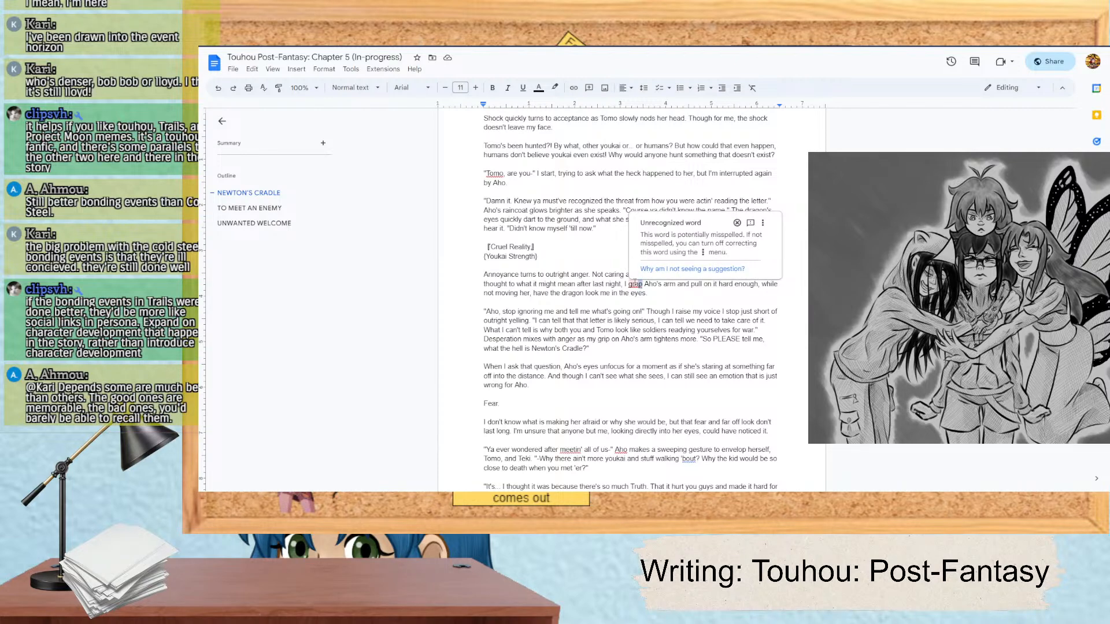
key("BackSpace")
type("b")
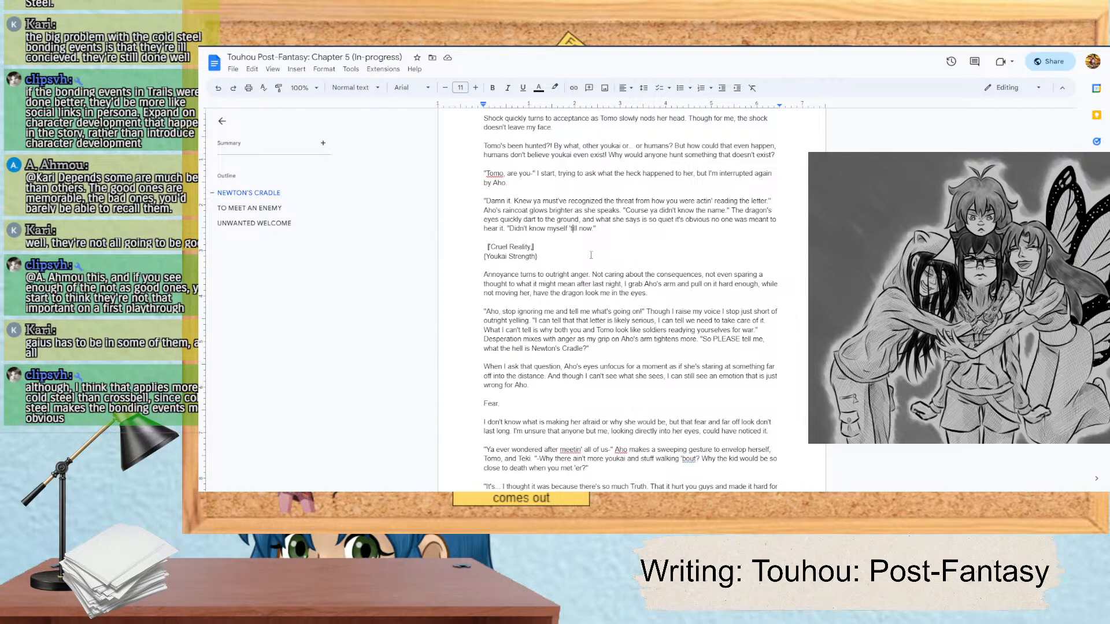
Step: Proofread on to the stone-mask paragraph, delete the repeated "even" before "after hearing", and change "she'd met face-to-face" to "I'd met face-to-face"
scroll(590, 255, "down", 3)
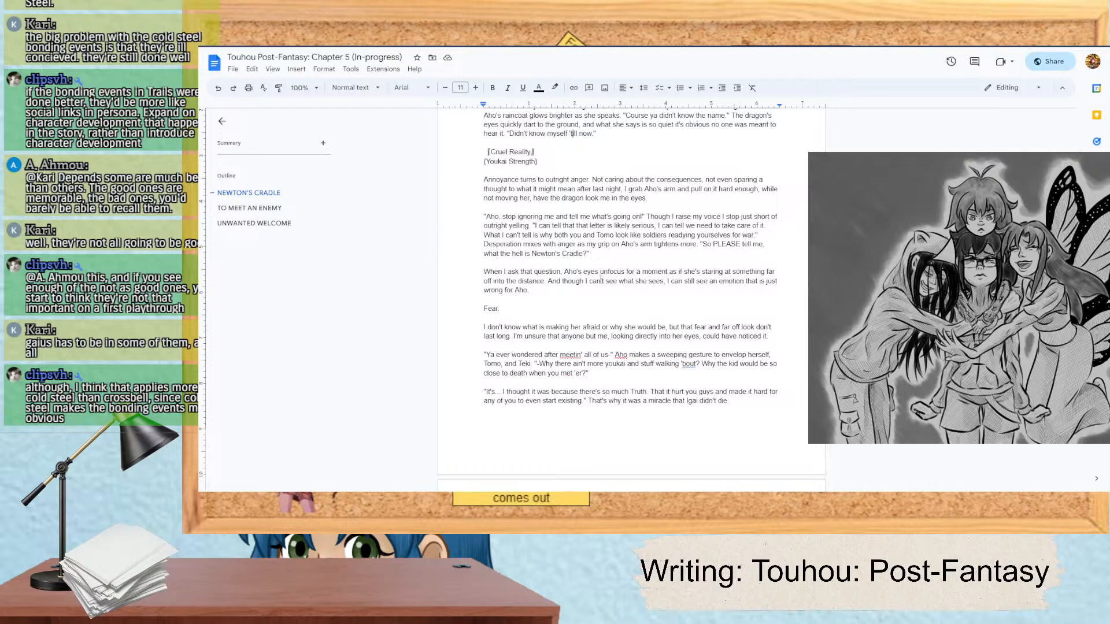
scroll(601, 280, "down", 3)
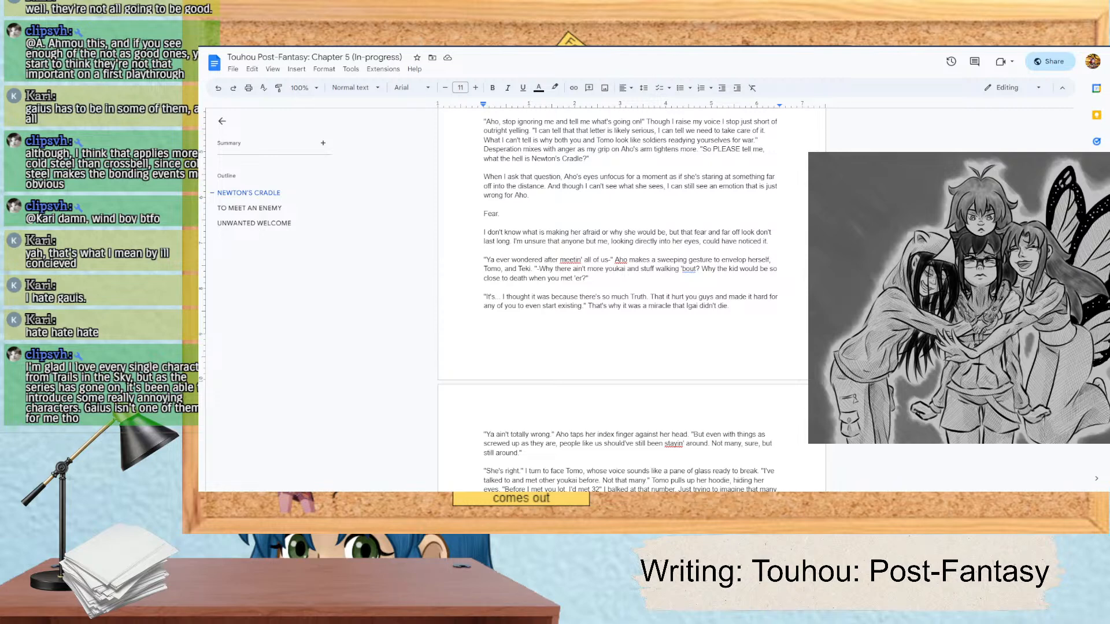
scroll(630, 300, "down", 4)
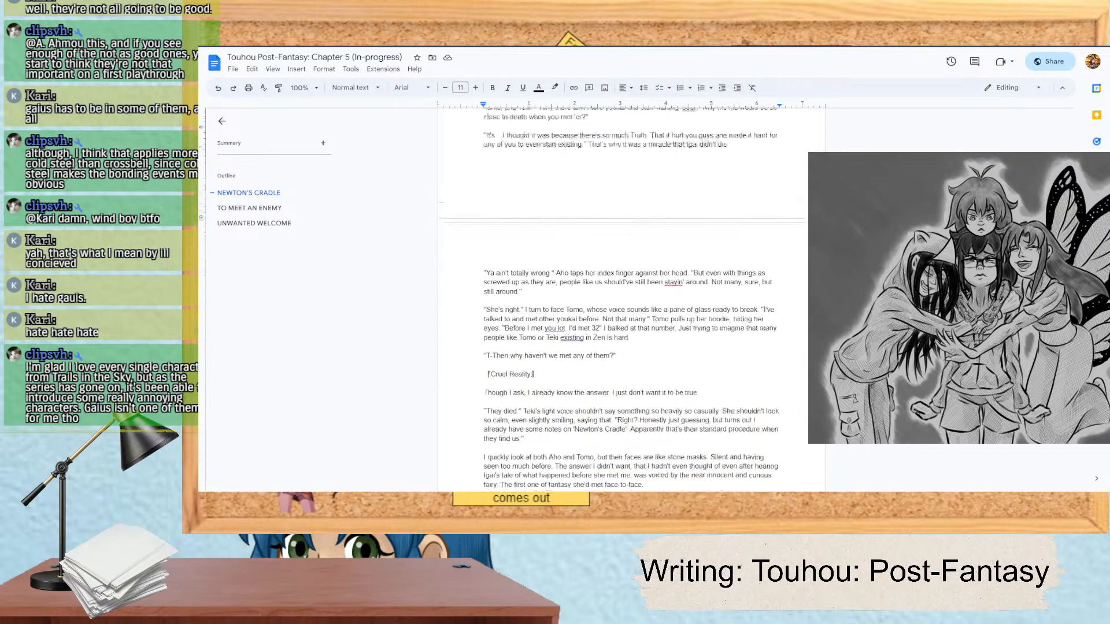
scroll(630, 318, "down", 1)
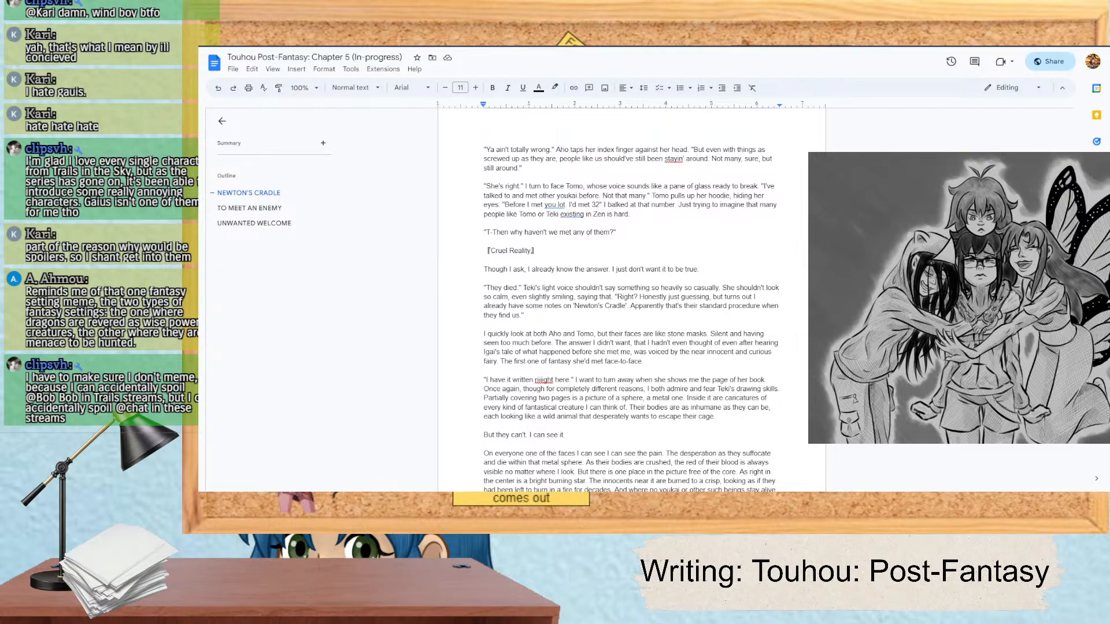
scroll(801, 221, "down", 5)
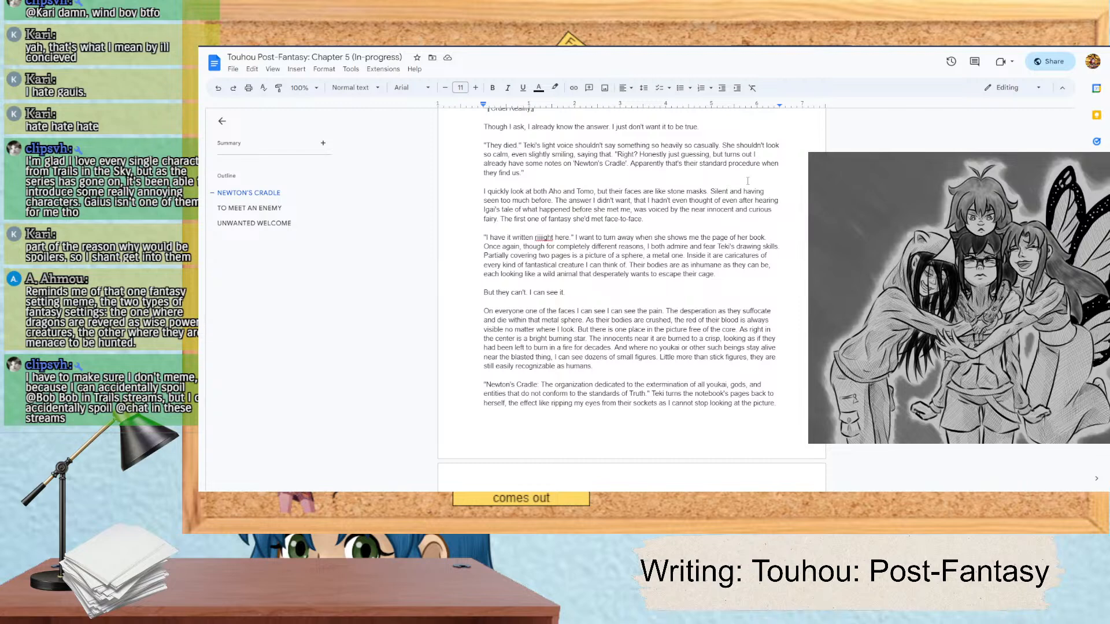
left_click_drag(738, 201, 722, 201)
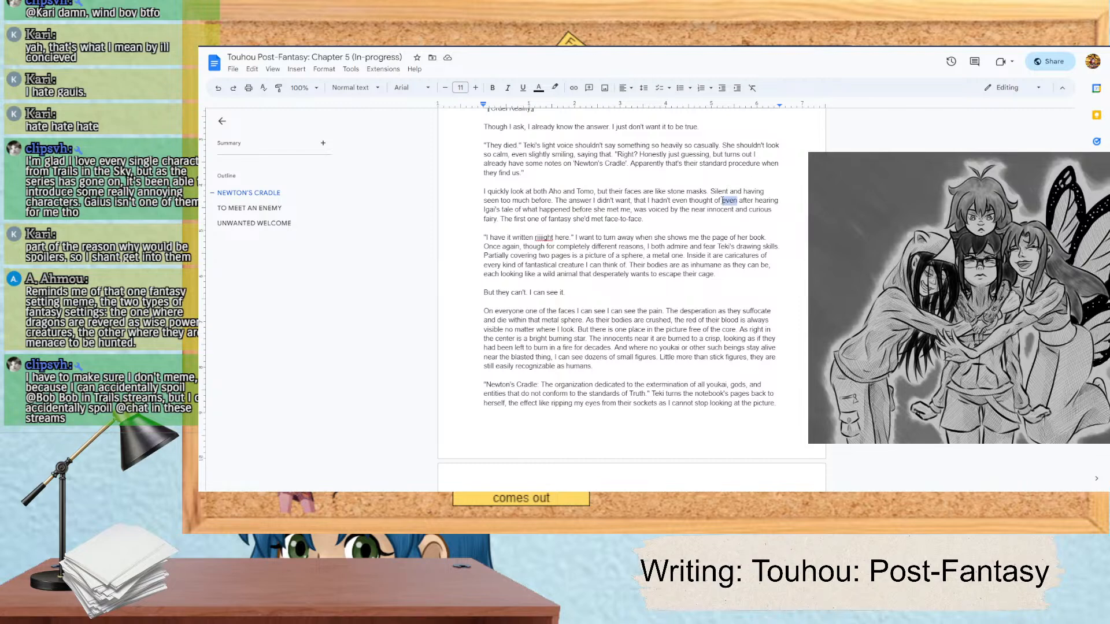
key("BackSpace")
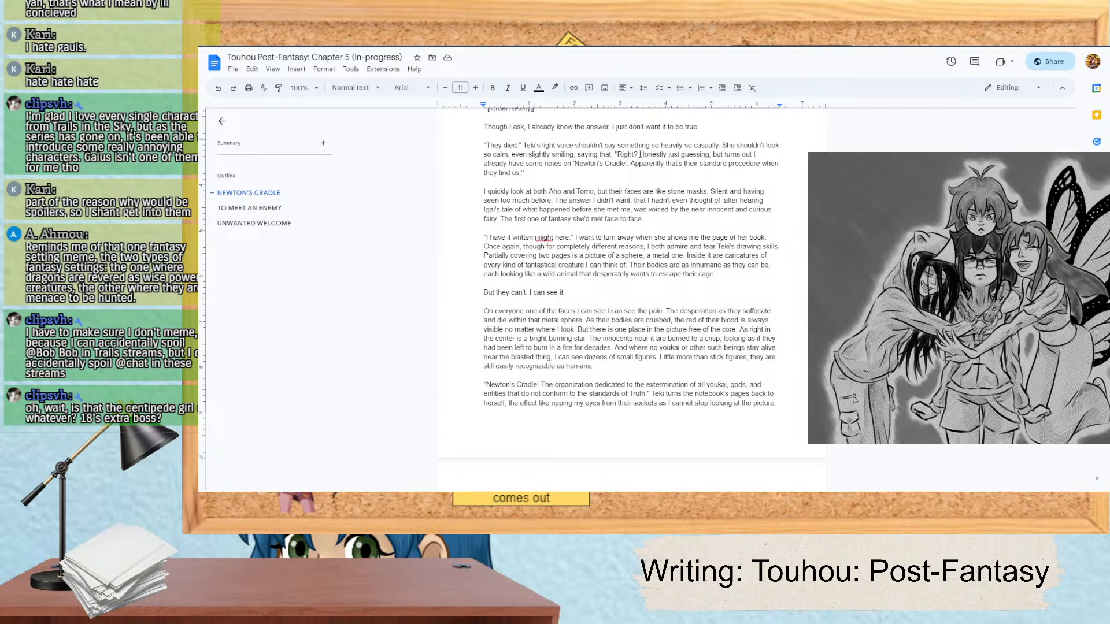
left_click_drag(585, 218, 572, 219)
type("I")
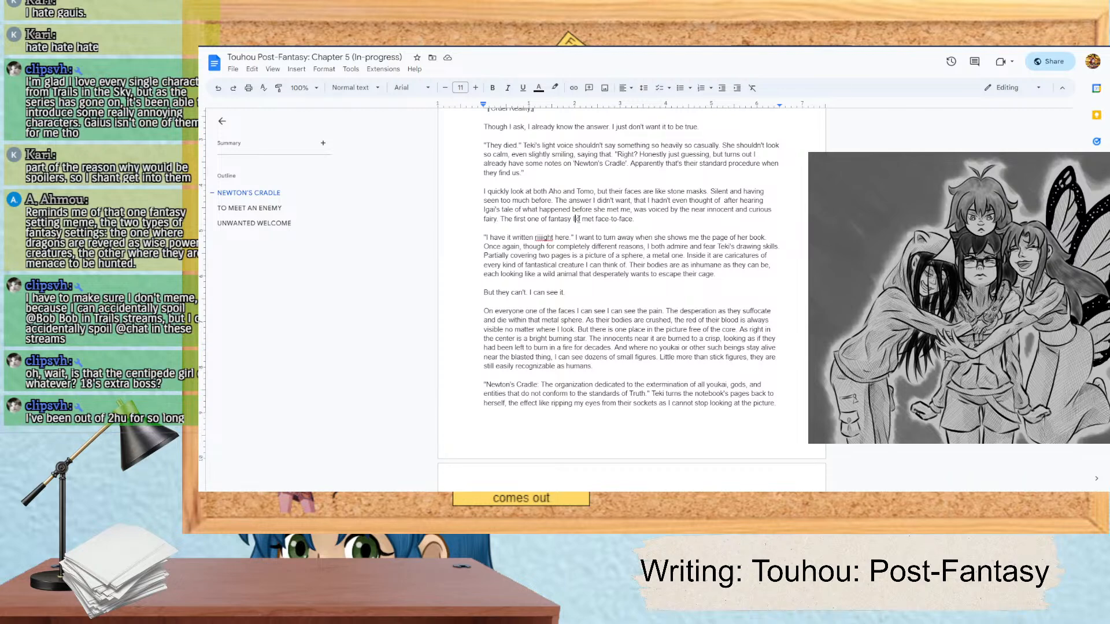
Step: Proofread Teki's notebook picture passage and replace "Her face" with "She" in the sentence about Aho relaxing
scroll(578, 220, "down", 2)
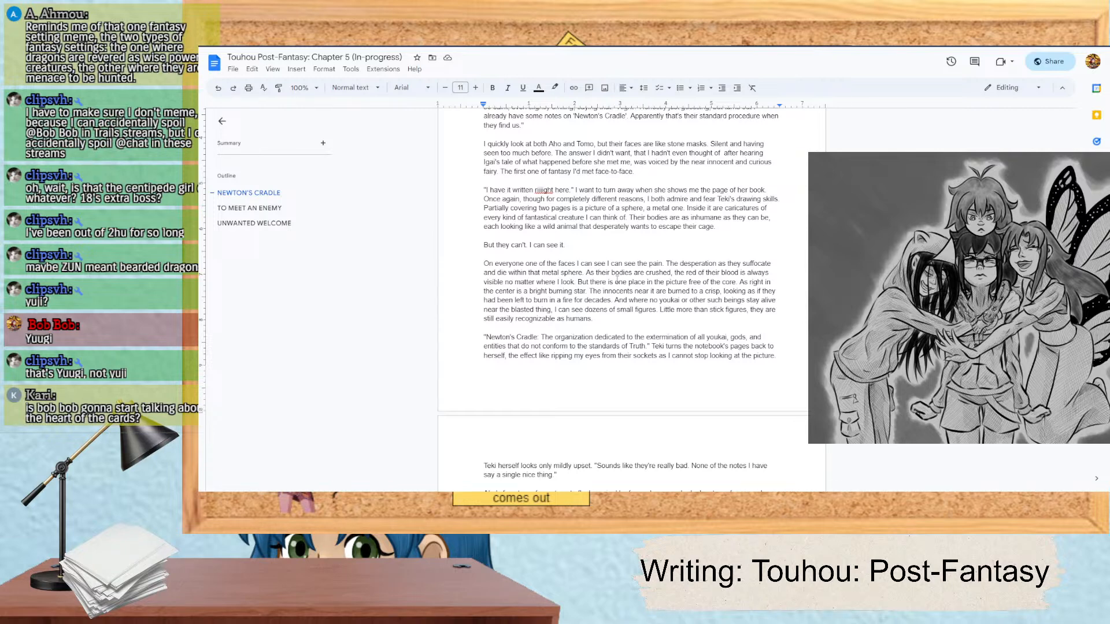
scroll(617, 280, "down", 3)
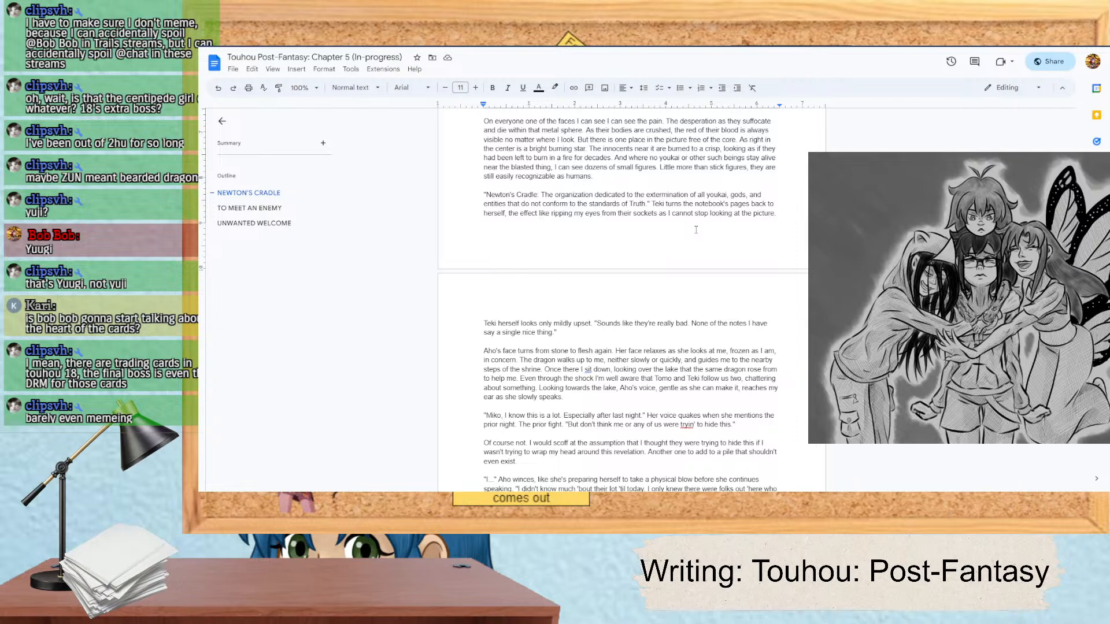
scroll(696, 230, "down", 5)
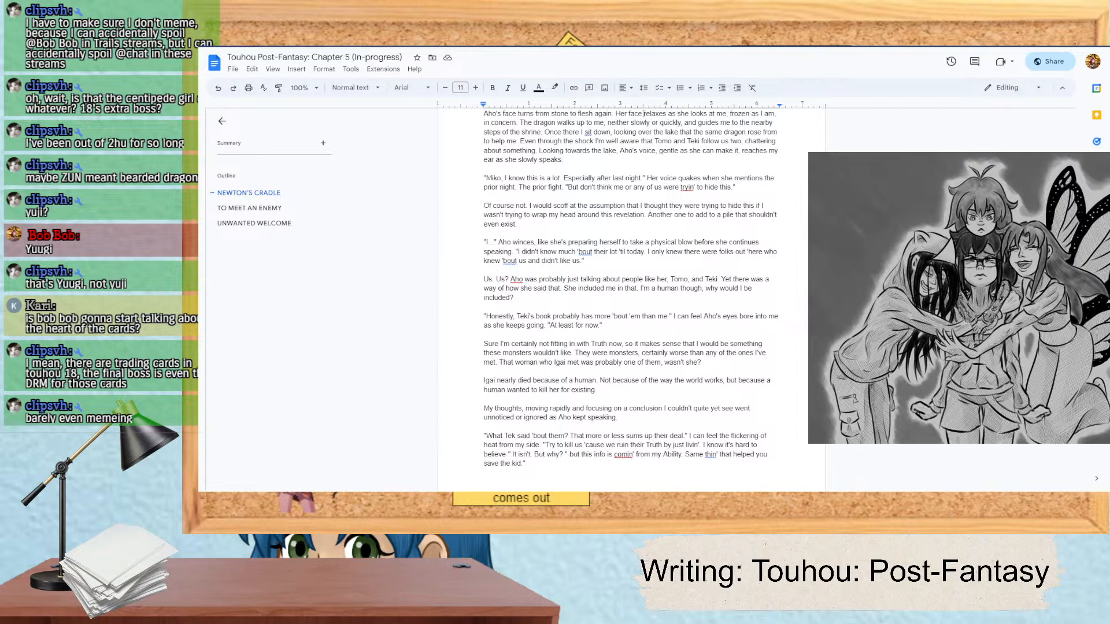
left_click_drag(643, 115, 615, 115)
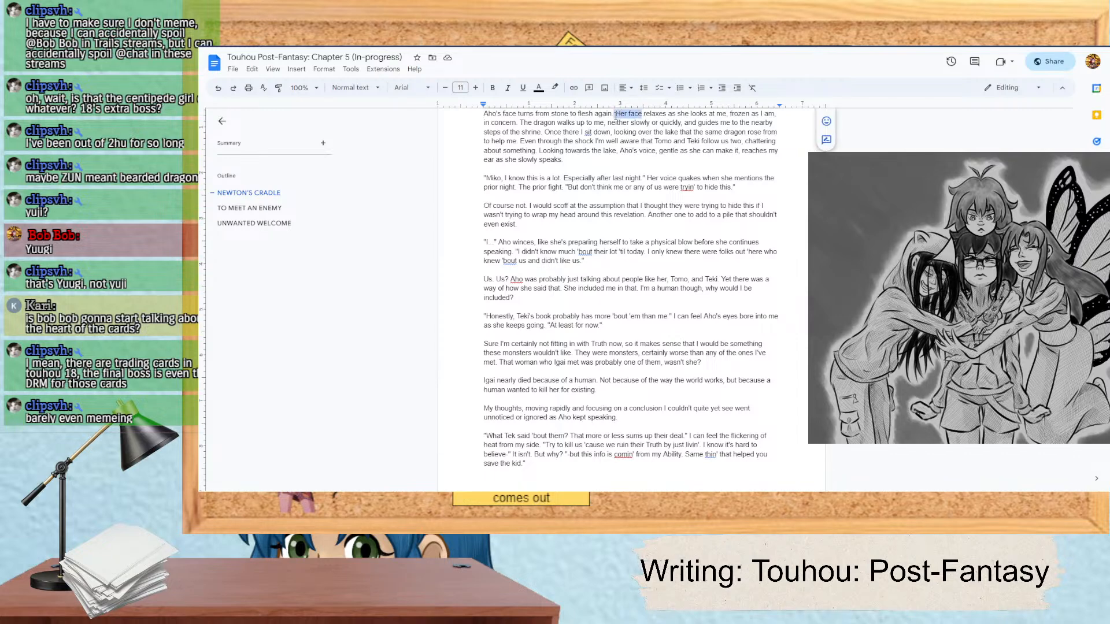
type("She")
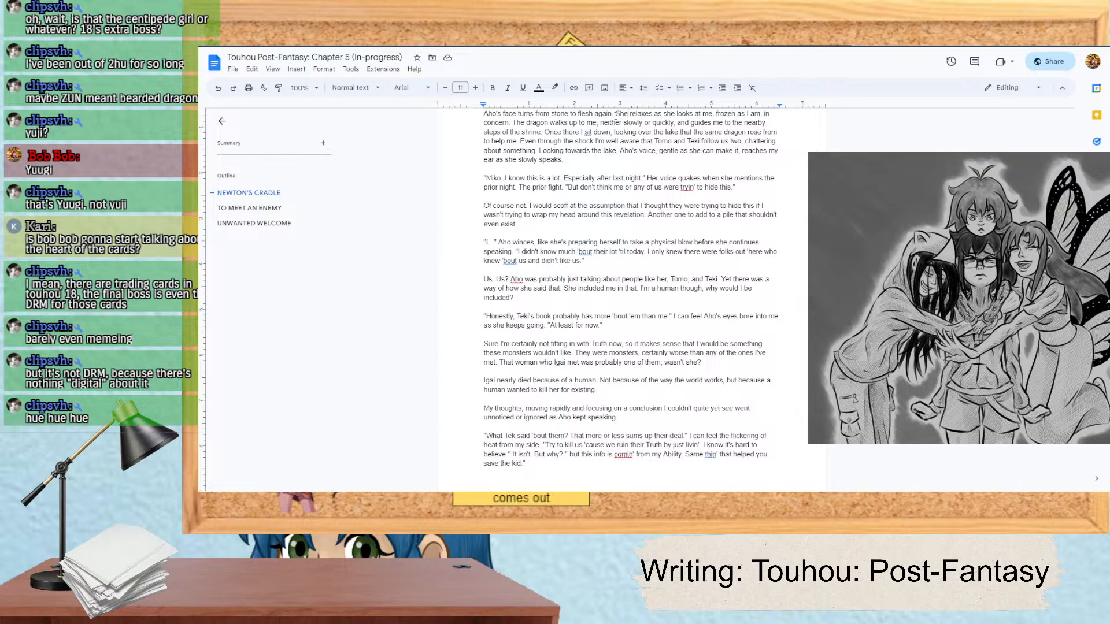
Step: Proofread Aho's explanation by the lake and correct "sickenly" to "sickeningly" before "simplistic"
left_click(595, 160)
scroll(595, 168, "down", 2)
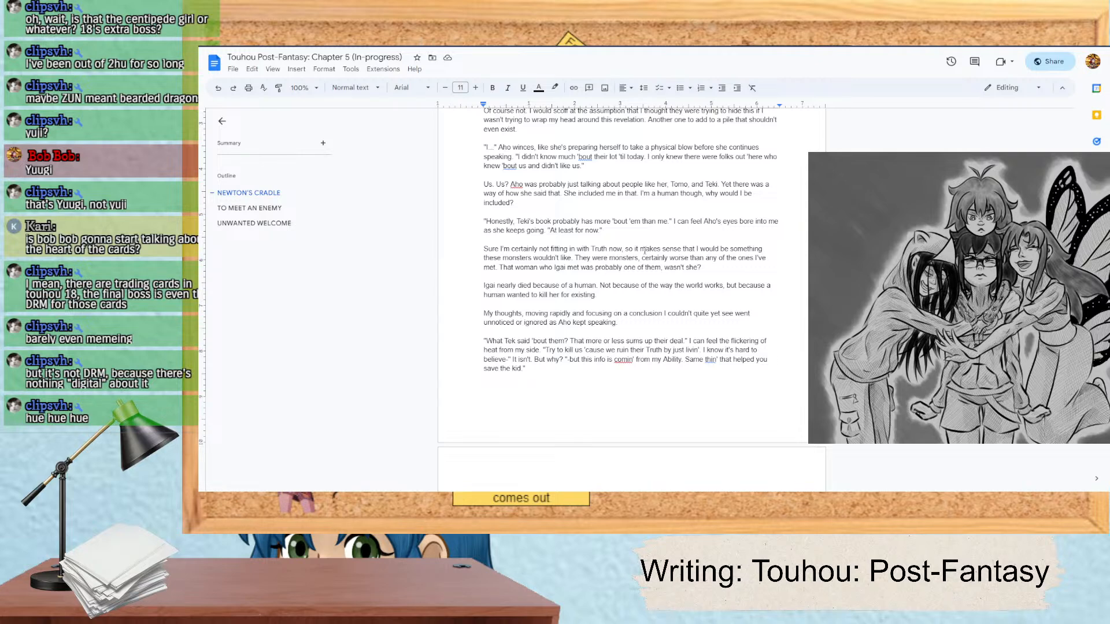
scroll(644, 250, "down", 3)
scroll(645, 250, "up", 1)
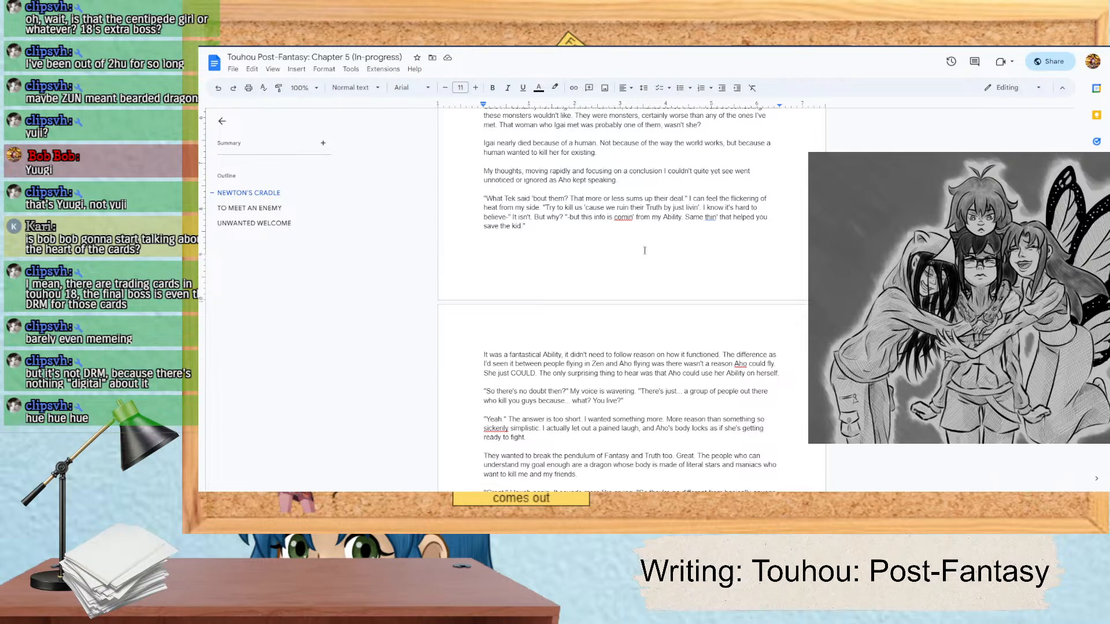
scroll(643, 258, "down", 1)
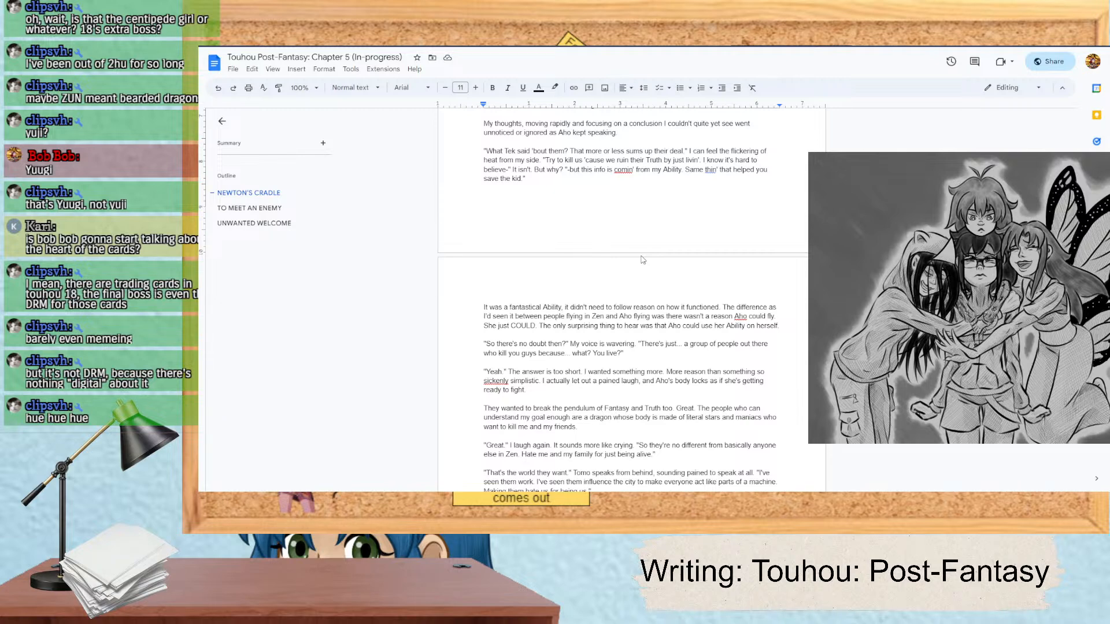
scroll(643, 260, "down", 3)
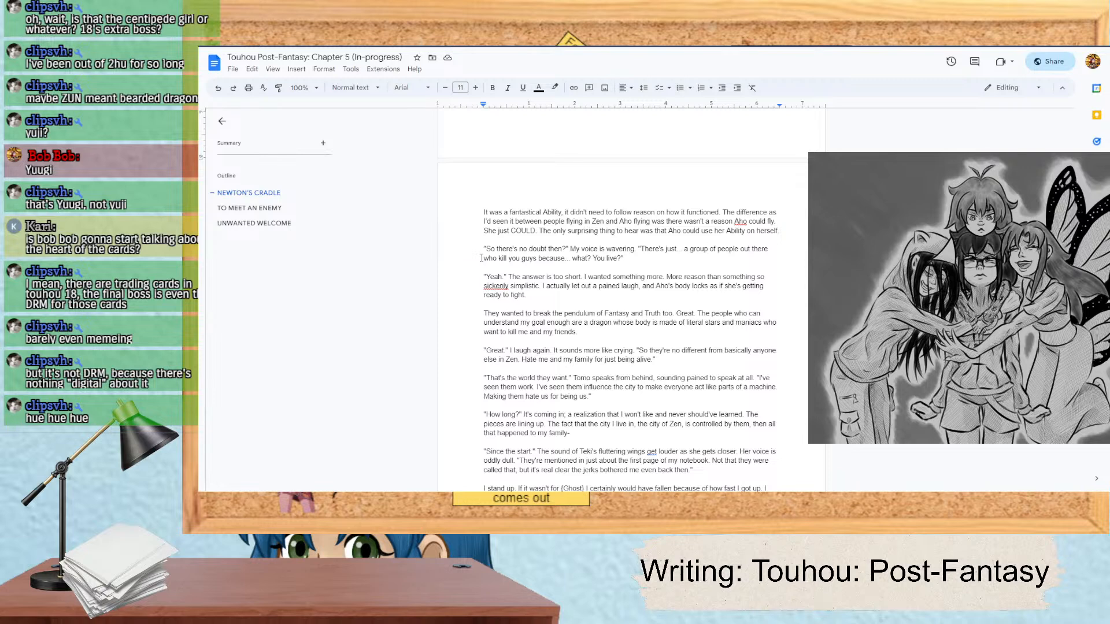
scroll(481, 257, "down", 3)
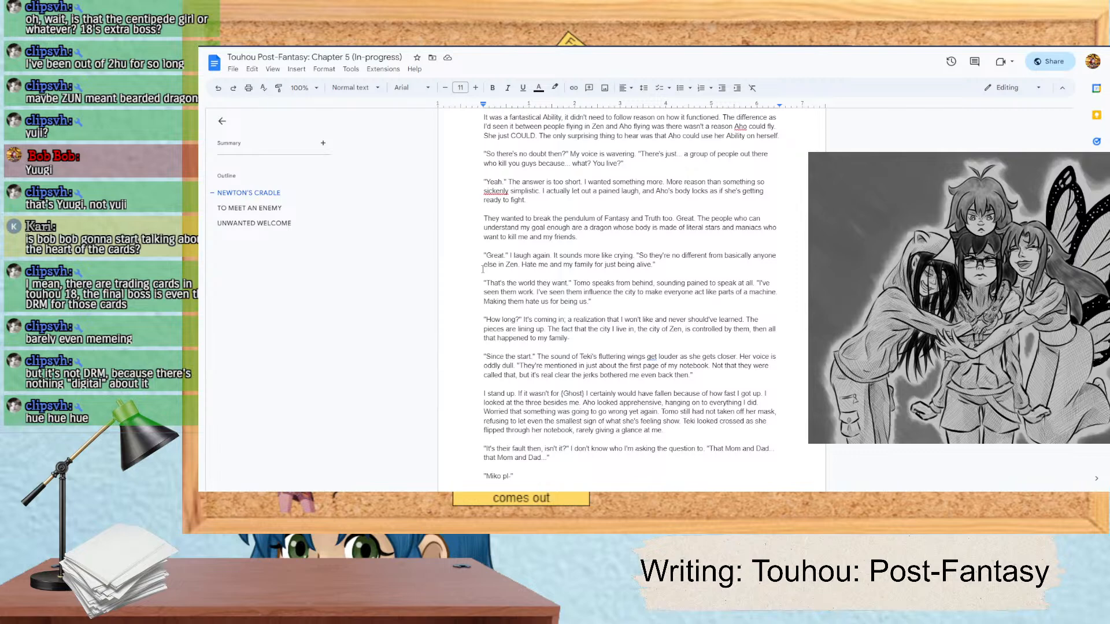
scroll(482, 269, "down", 1)
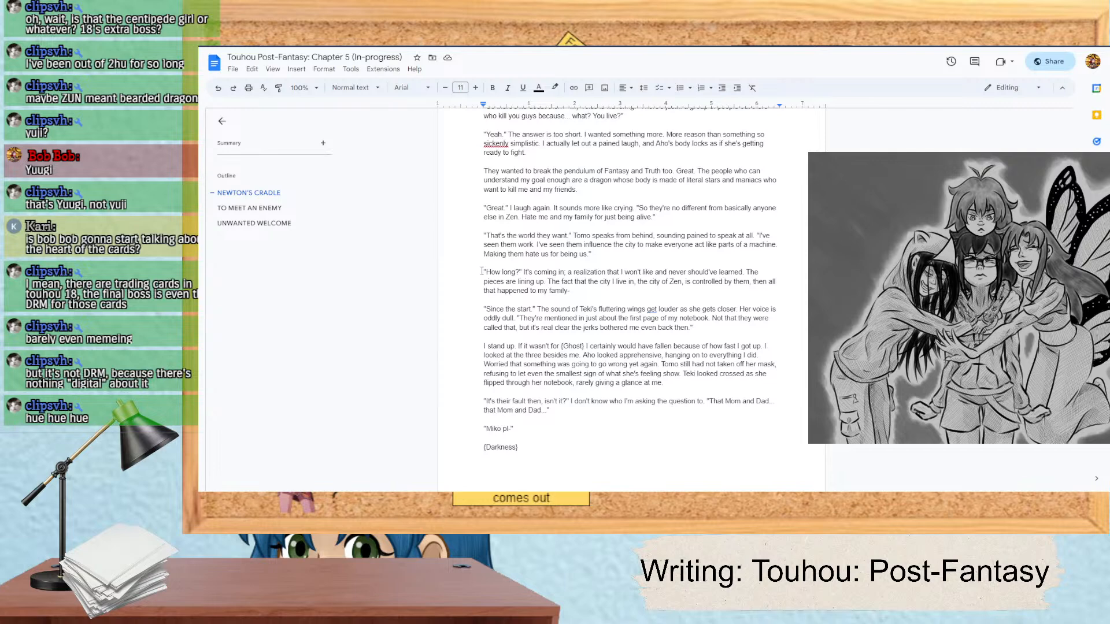
left_click(500, 142)
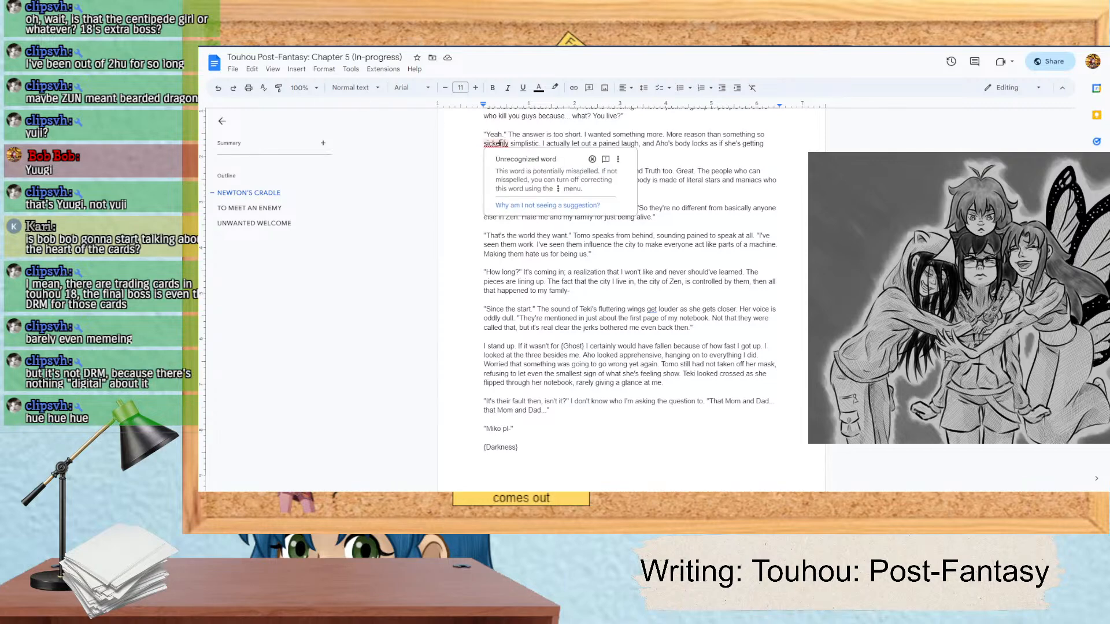
double_click(485, 143)
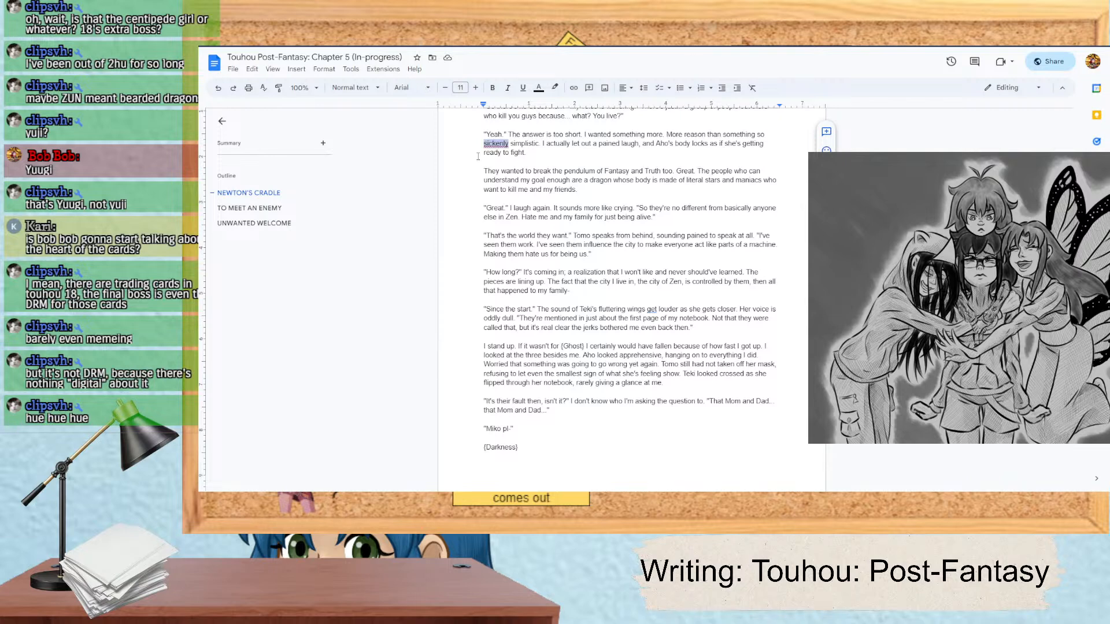
right_click(493, 143)
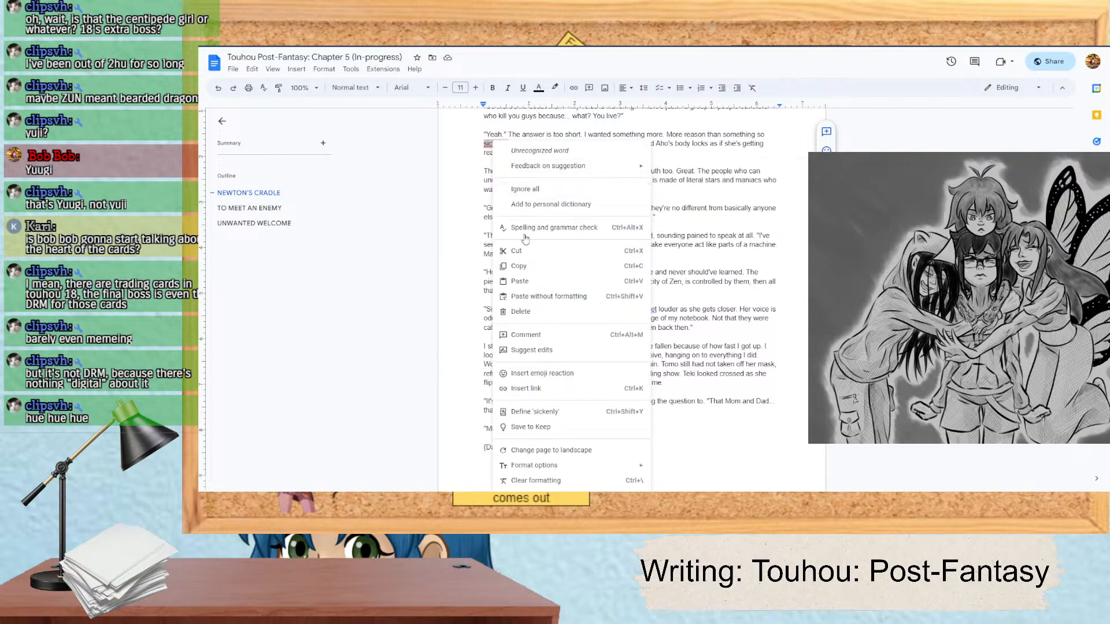
left_click(523, 280)
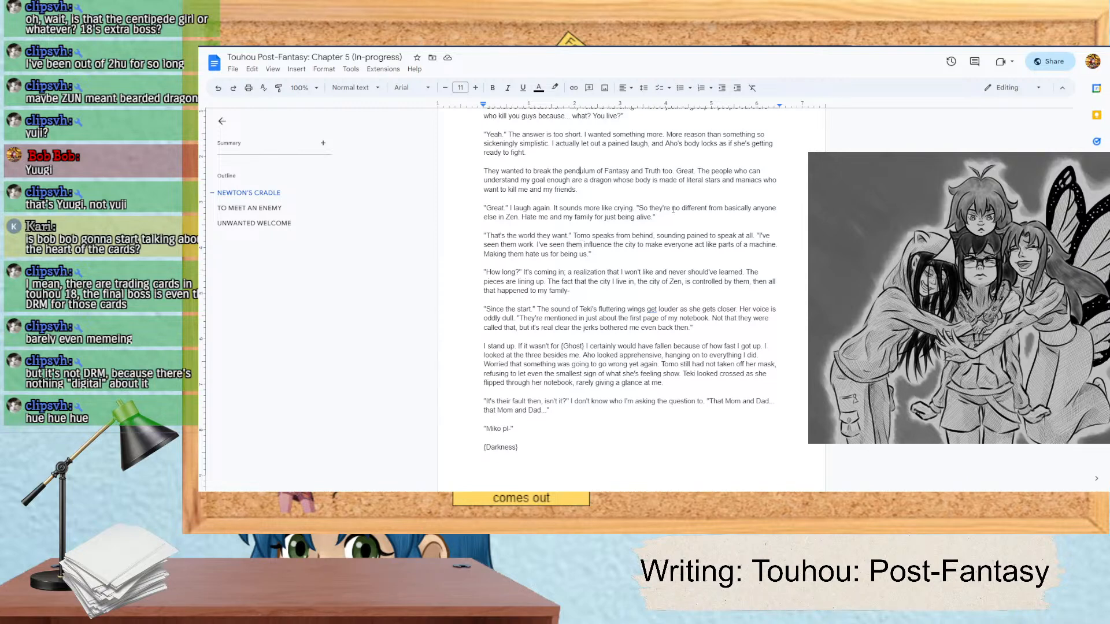
Step: Delete "Great." after "Fantasy and Truth too." and correct "get" to "gets" in the sentence about Teki's fluttering wings
left_click_drag(696, 172, 679, 172)
key("BackSpace")
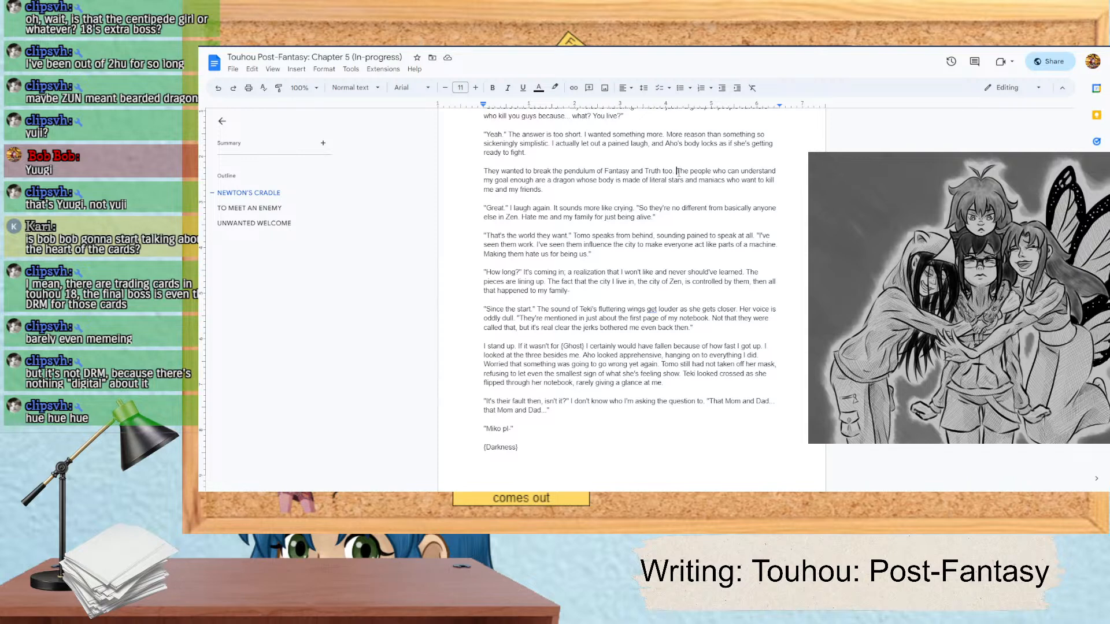
left_click(678, 172)
left_click(654, 310)
left_click(657, 297)
Step: Proofread from the "It's their fault" outburst through the group-hug scene, checking the three friends' simultaneous replies to "Are... are you guys okay?"
scroll(604, 351, "down", 3)
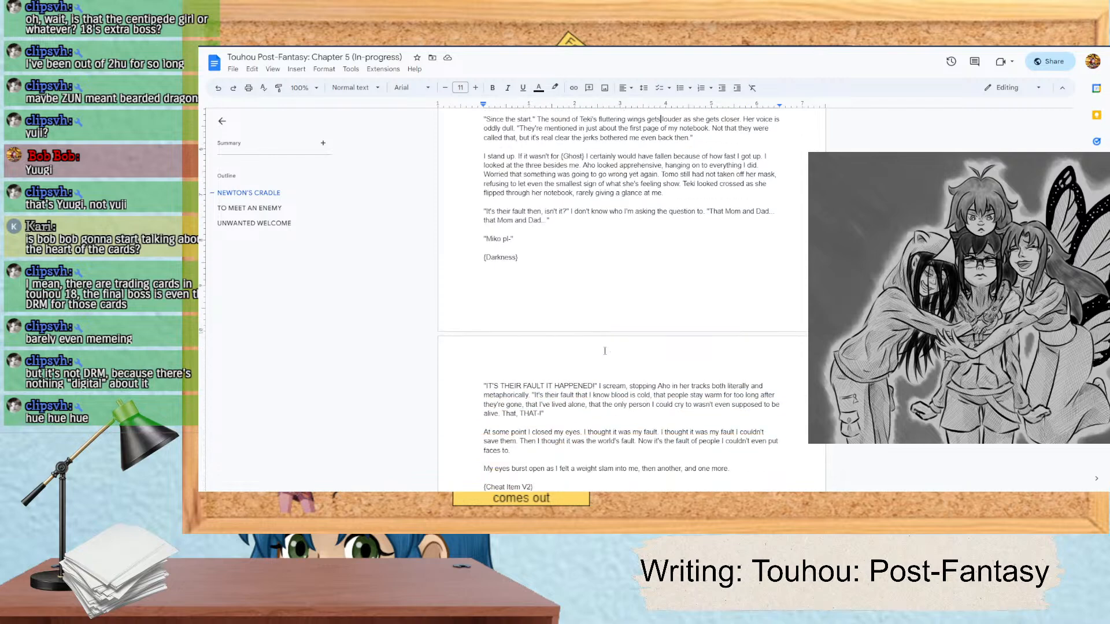
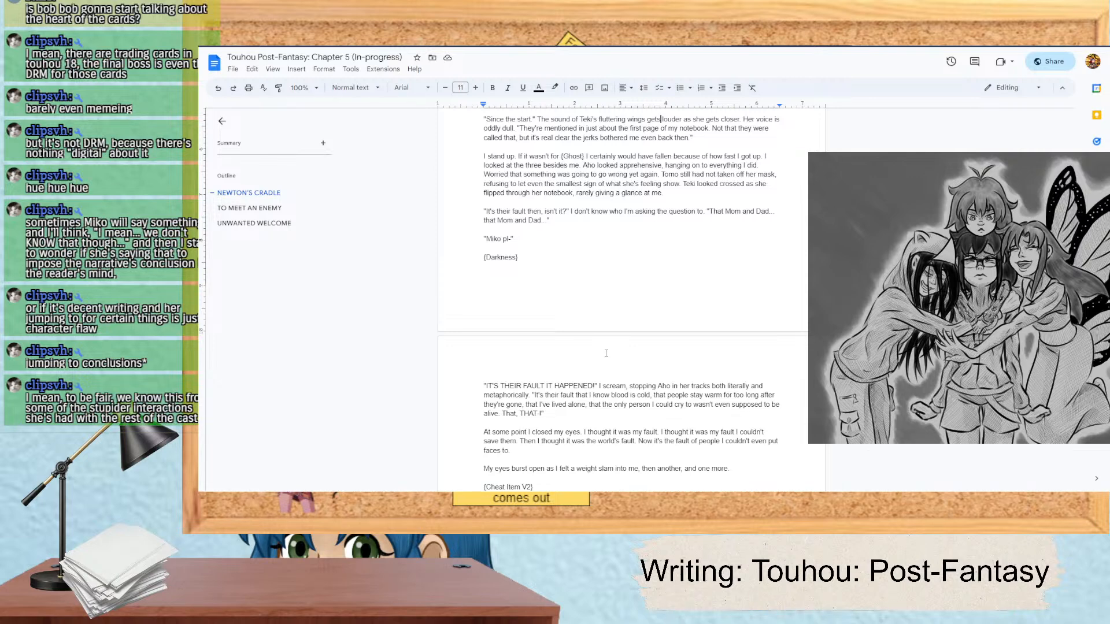
scroll(607, 353, "down", 5)
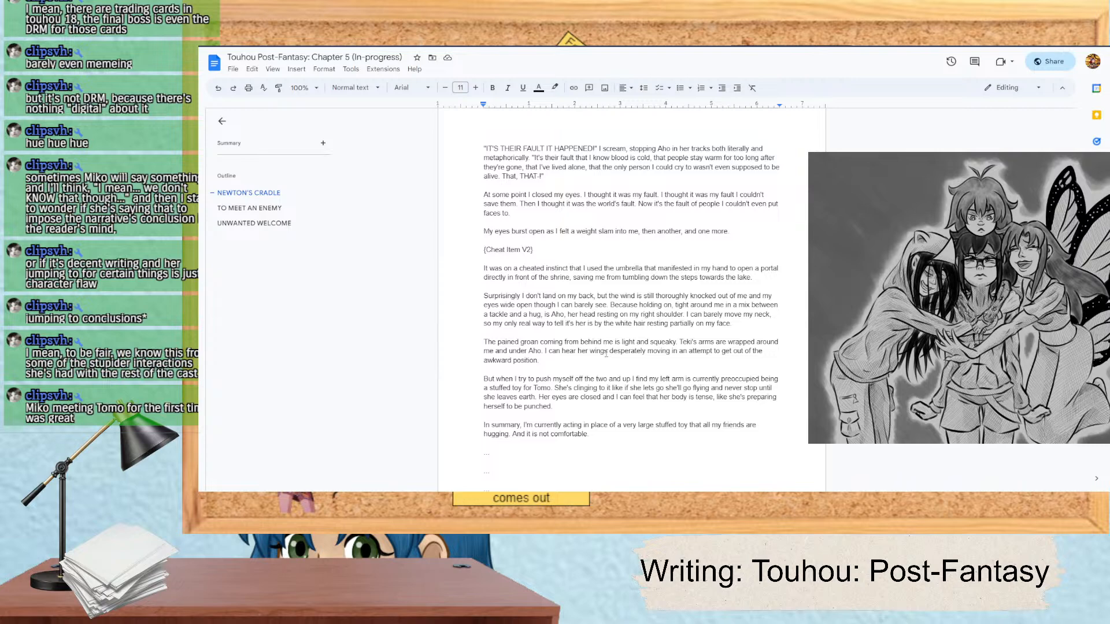
scroll(606, 353, "down", 3)
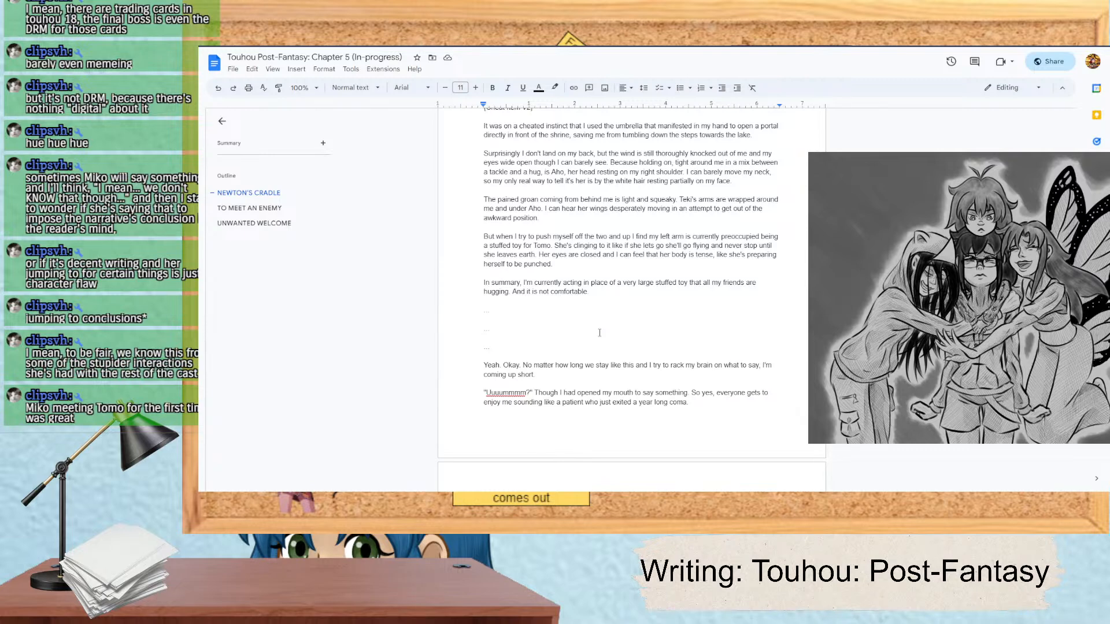
scroll(596, 346, "down", 10)
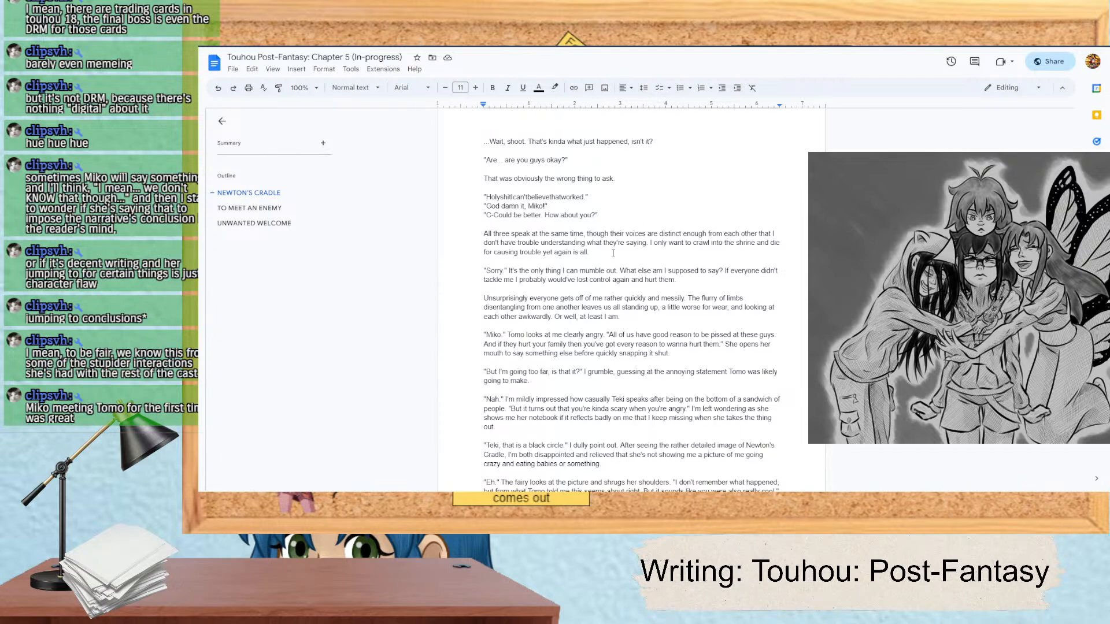
scroll(613, 252, "down", 1)
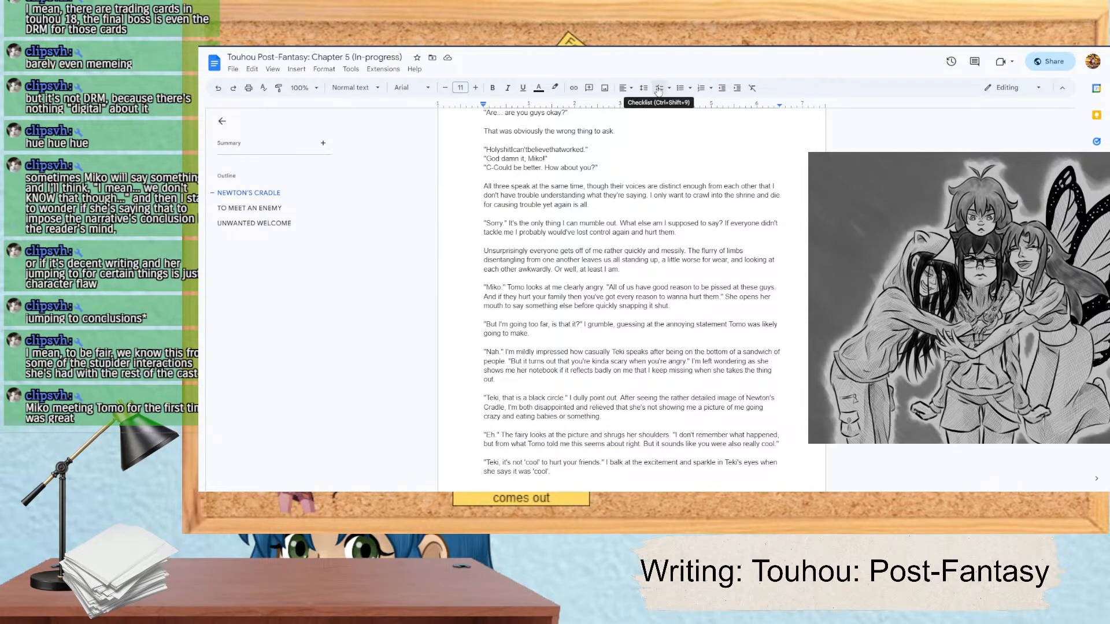
left_click_drag(594, 150, 655, 167)
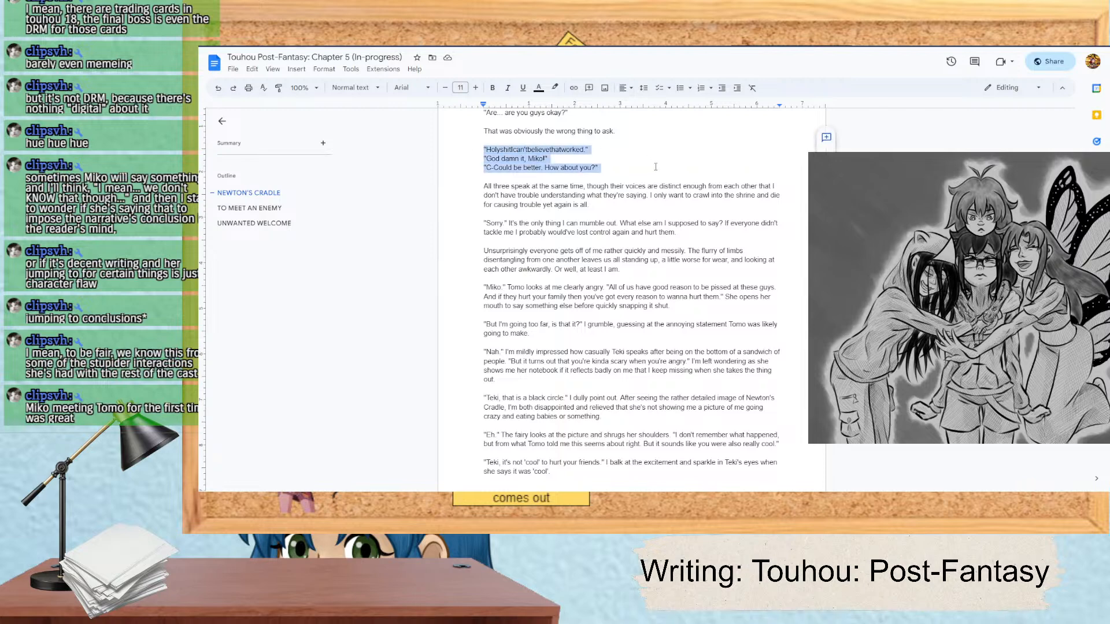
left_click(659, 168)
left_click_drag(620, 132, 532, 201)
scroll(543, 174, "up", 3)
left_click(553, 233)
double_click(545, 272)
scroll(545, 272, "down", 3)
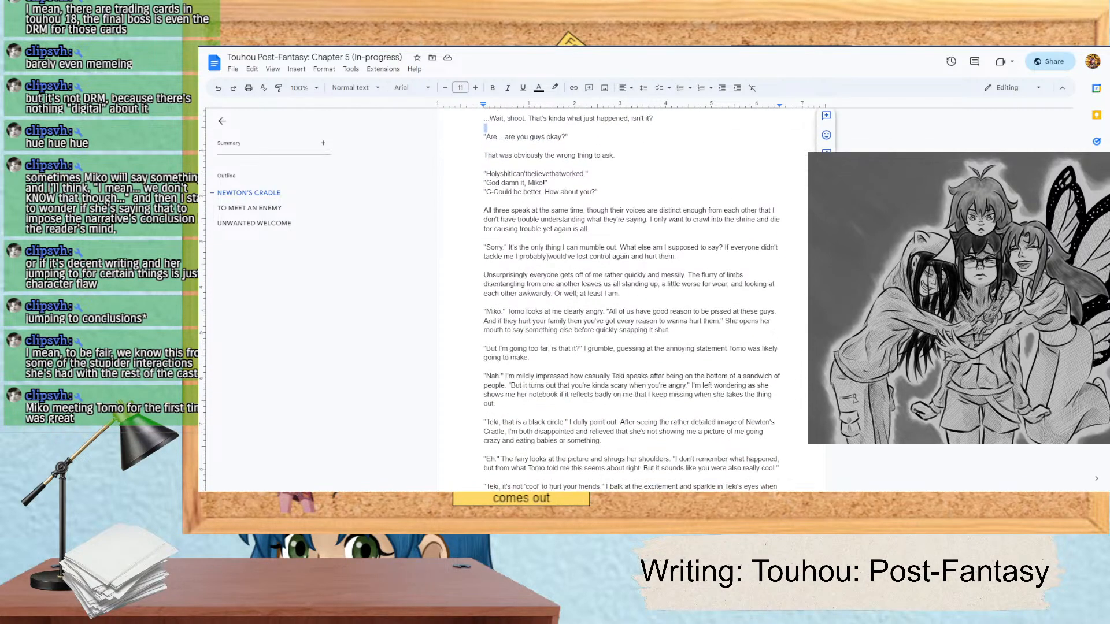
Step: Proofread the rest of the NEWTON'S CRADLE section, from Miko's apology to the opening lines of TO MEET AN ENEMY
scroll(548, 220, "down", 1)
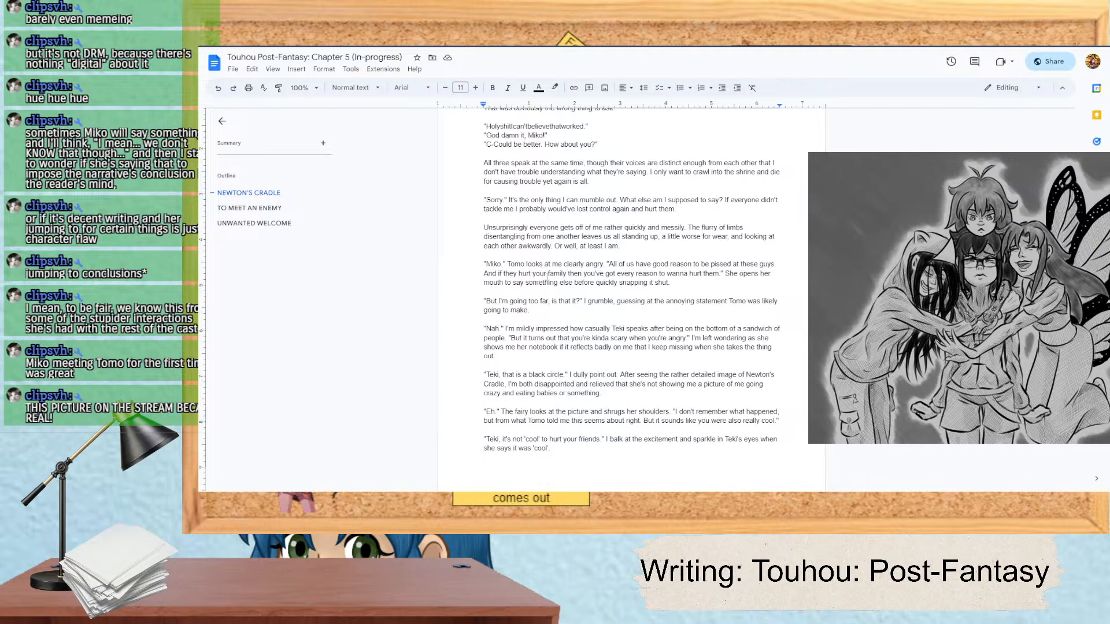
scroll(547, 276, "down", 2)
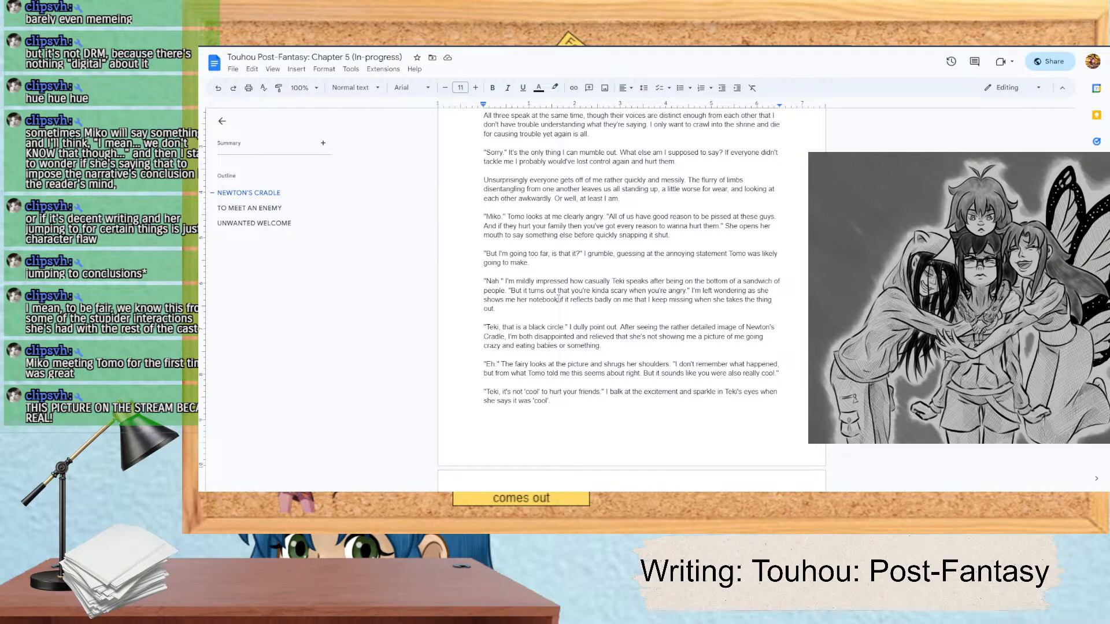
scroll(558, 299, "down", 3)
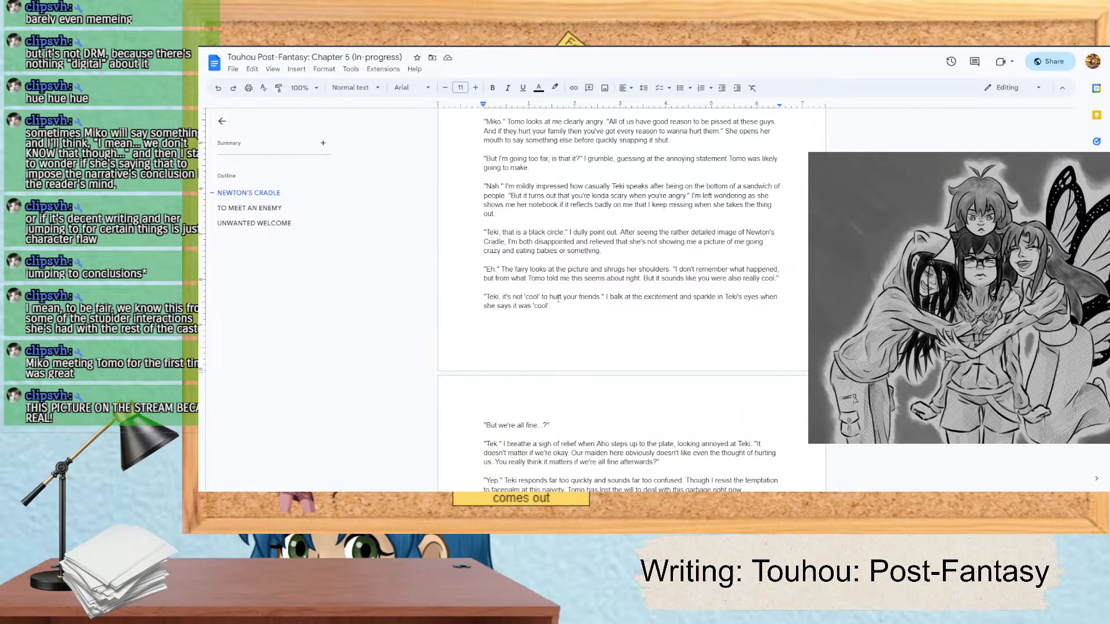
scroll(558, 298, "down", 5)
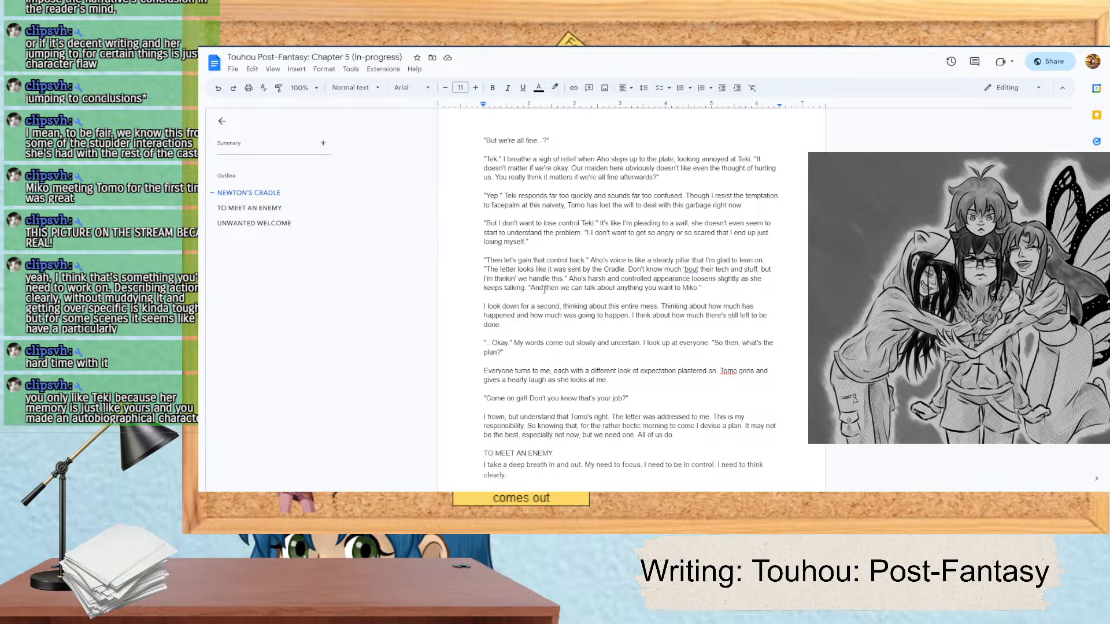
scroll(544, 290, "down", 3)
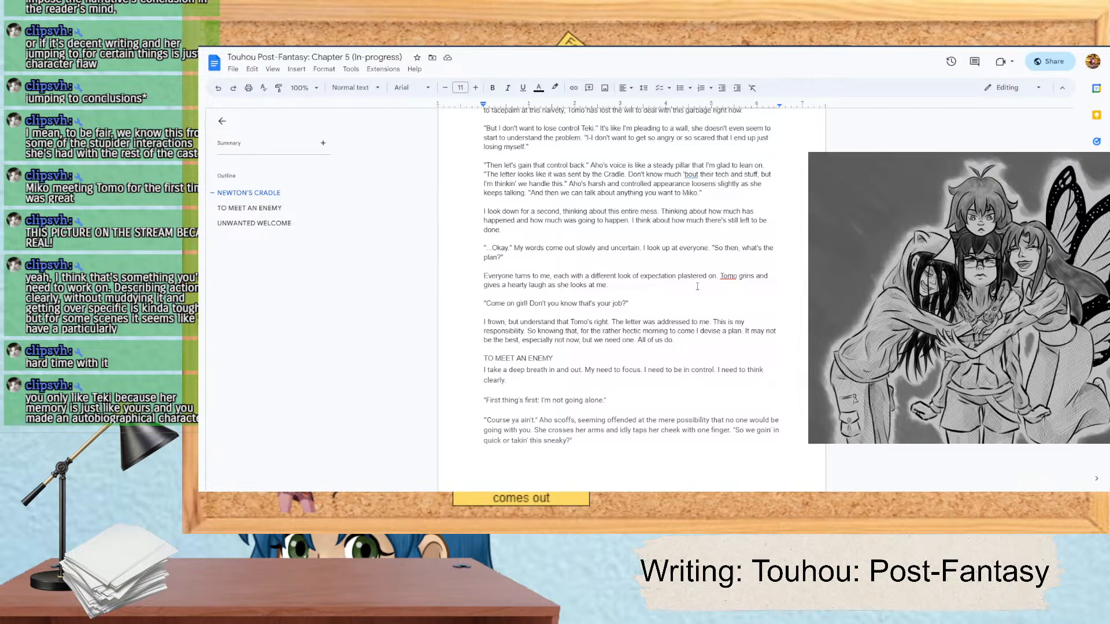
scroll(697, 287, "down", 3)
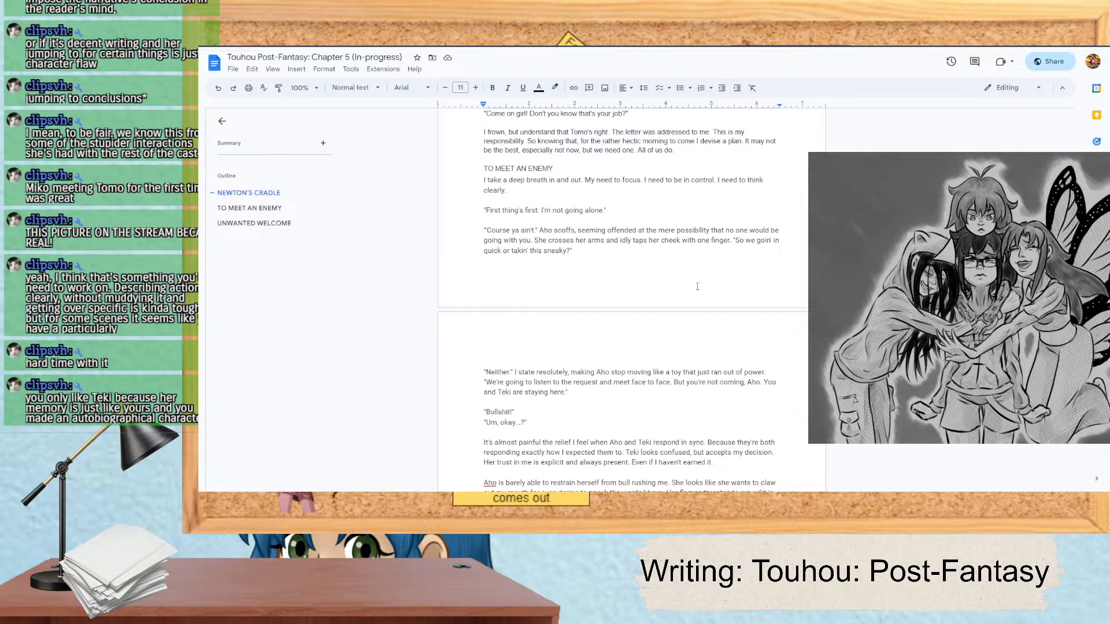
scroll(697, 286, "down", 2)
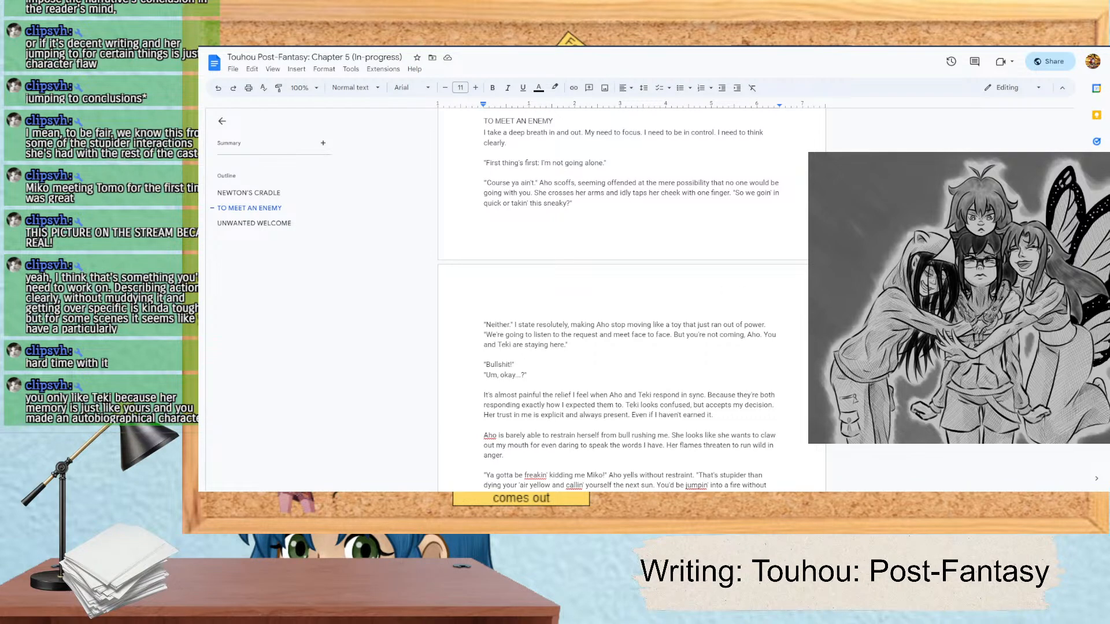
Step: Look at the start of the UNWANTED WELCOME section, then return to the TO MEET AN ENEMY heading
left_click(237, 224)
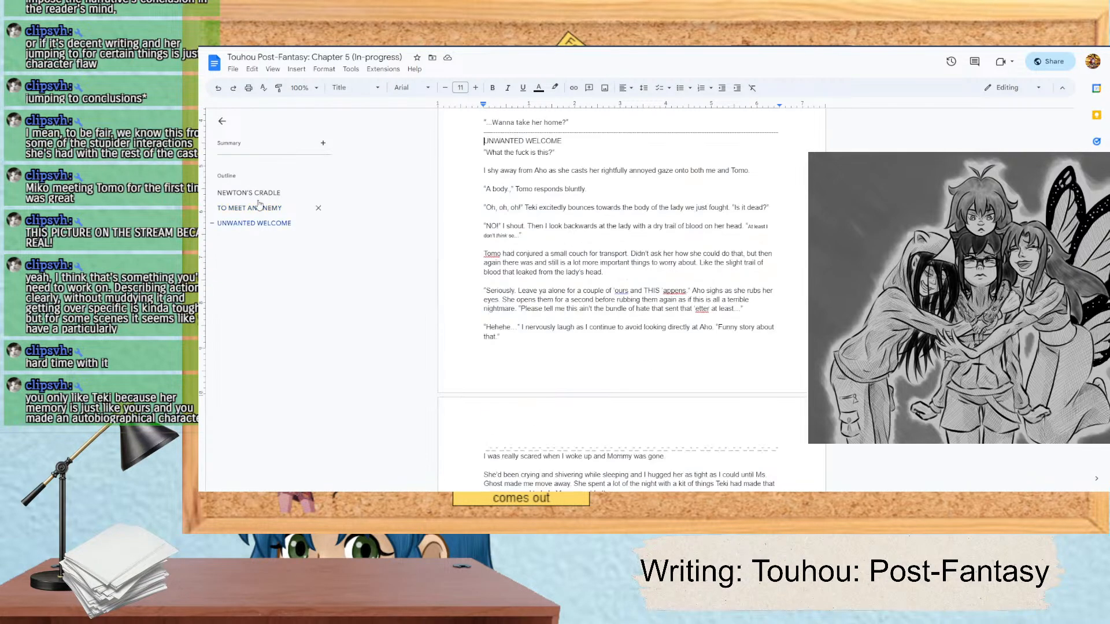
left_click(256, 194)
left_click(254, 210)
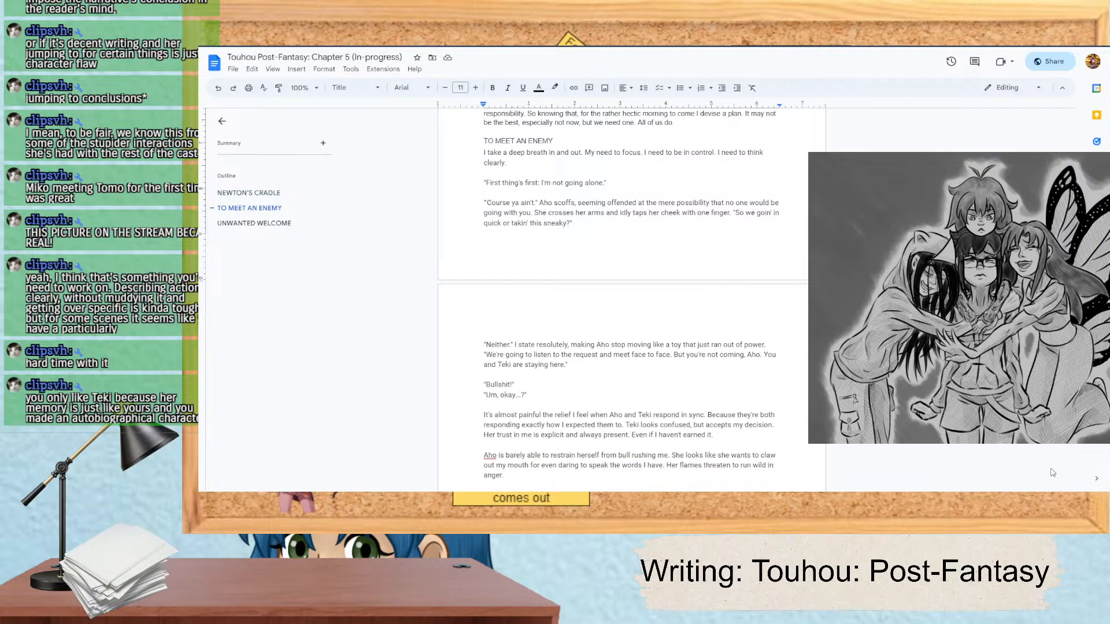
scroll(357, 173, "down", 1)
scroll(524, 242, "up", 3)
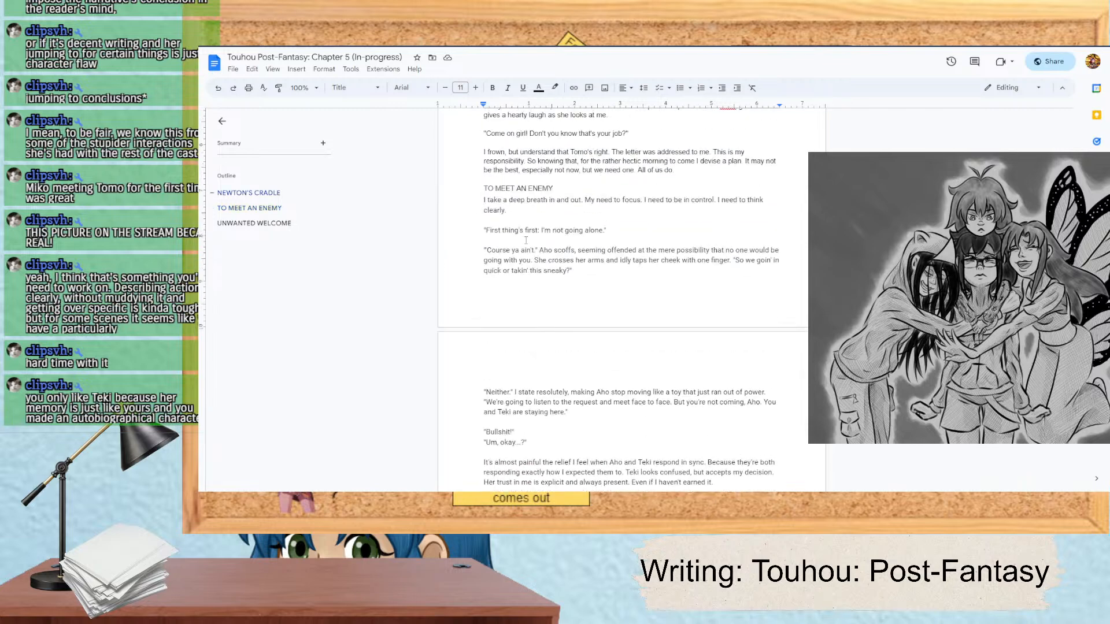
scroll(524, 242, "down", 2)
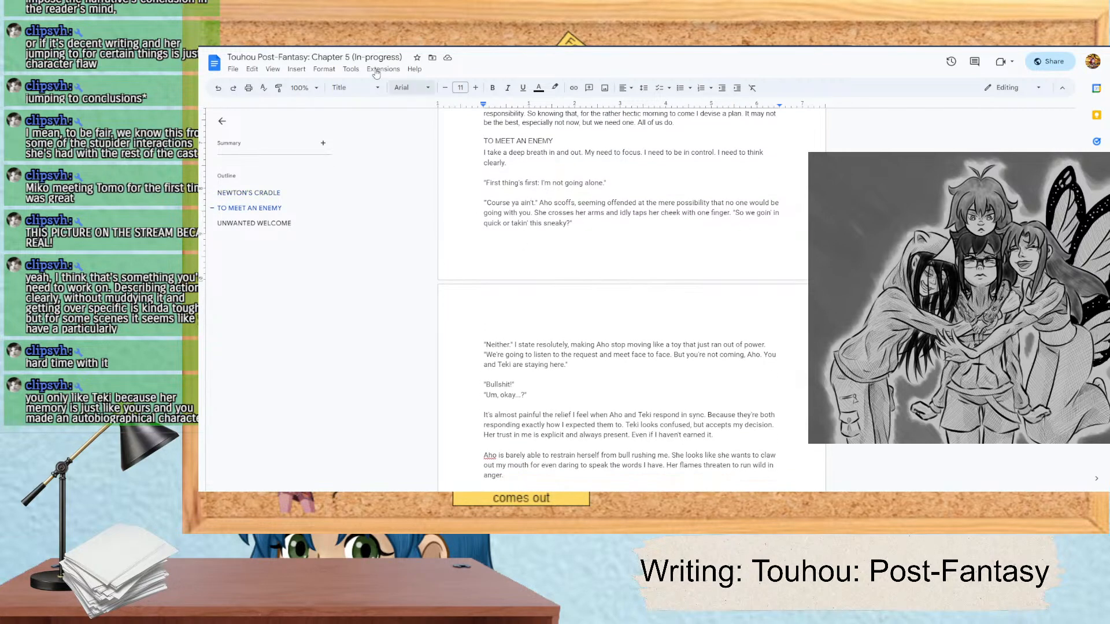
left_click(352, 23)
left_click(405, 23)
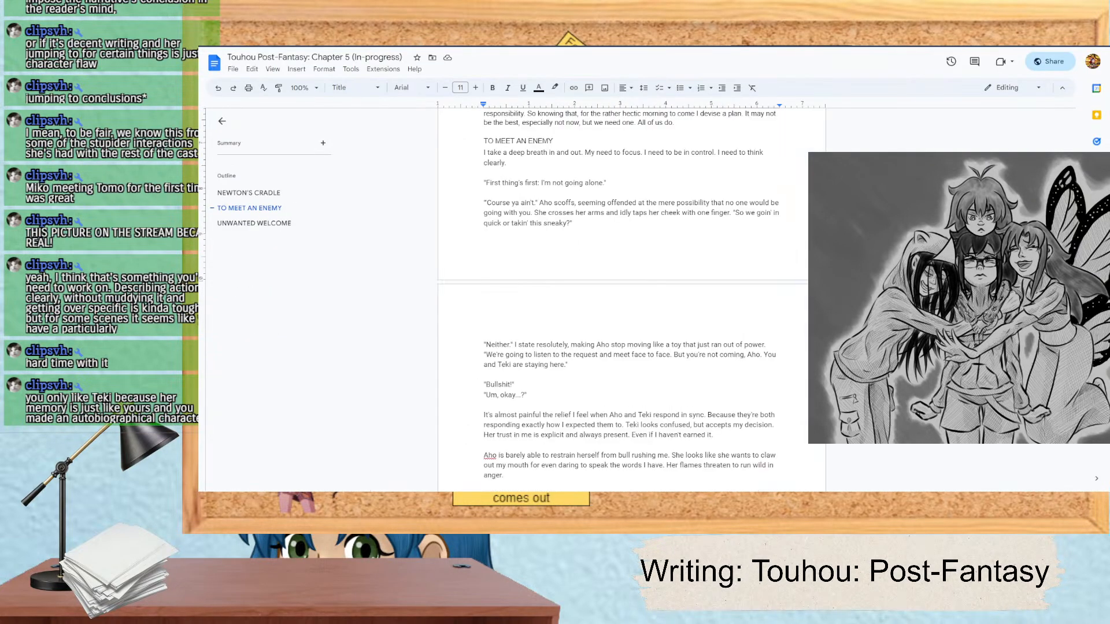